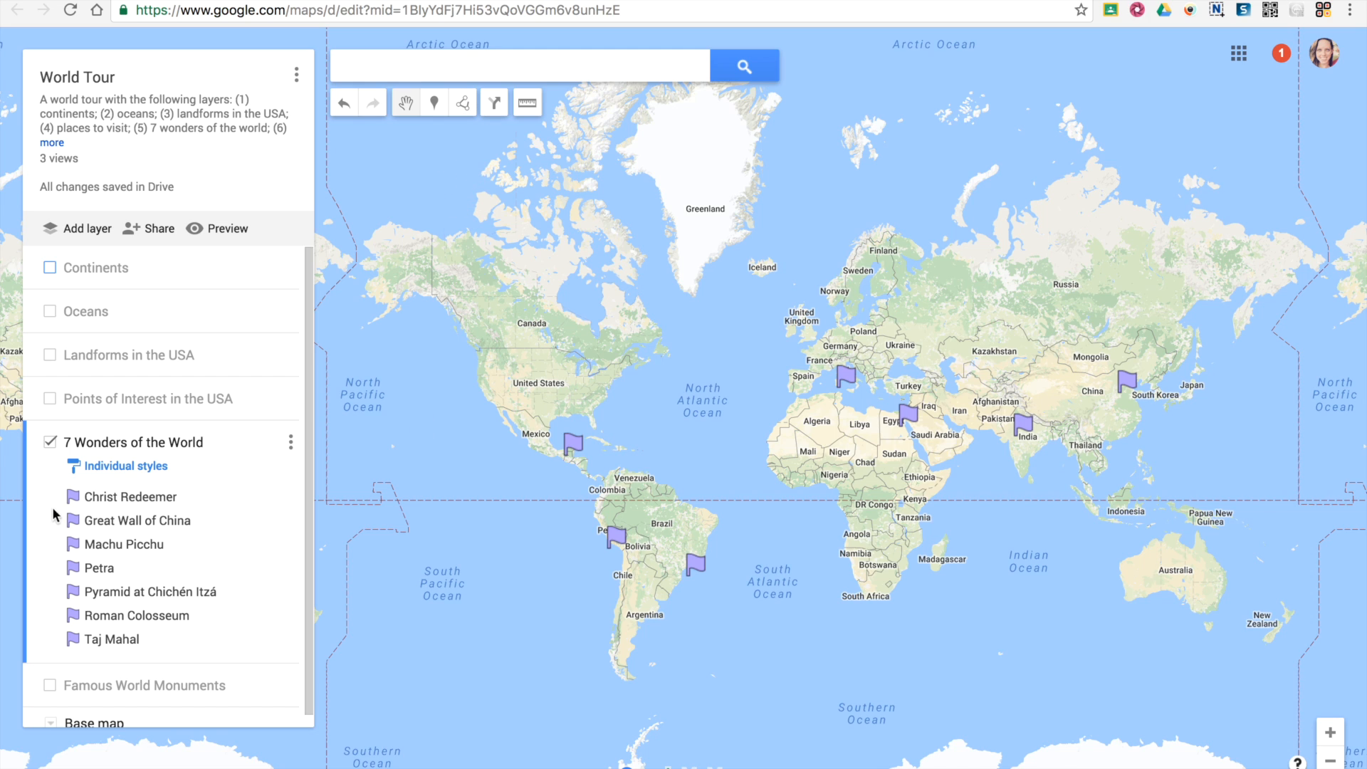
Hide the 7 Wonders of the World layer and show the Continents layer.
left_click(50, 442)
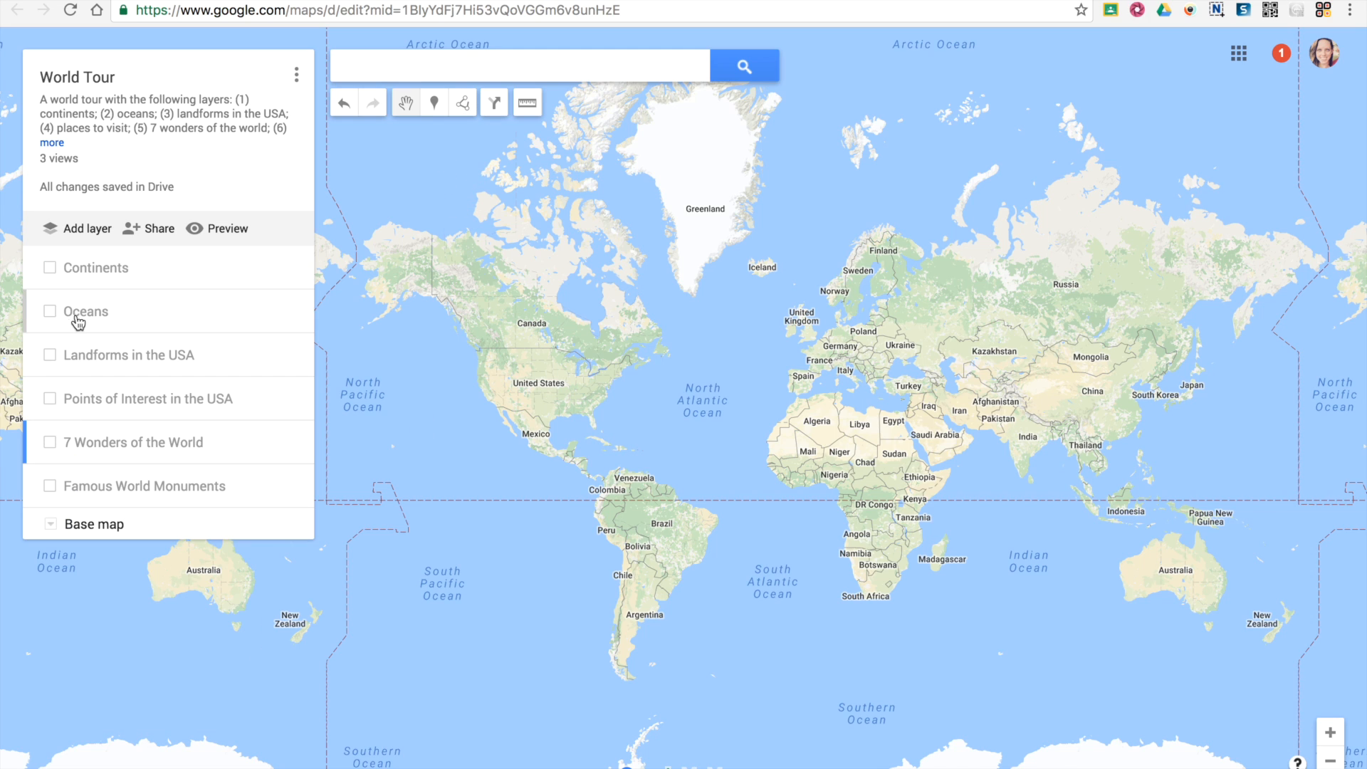
left_click(50, 268)
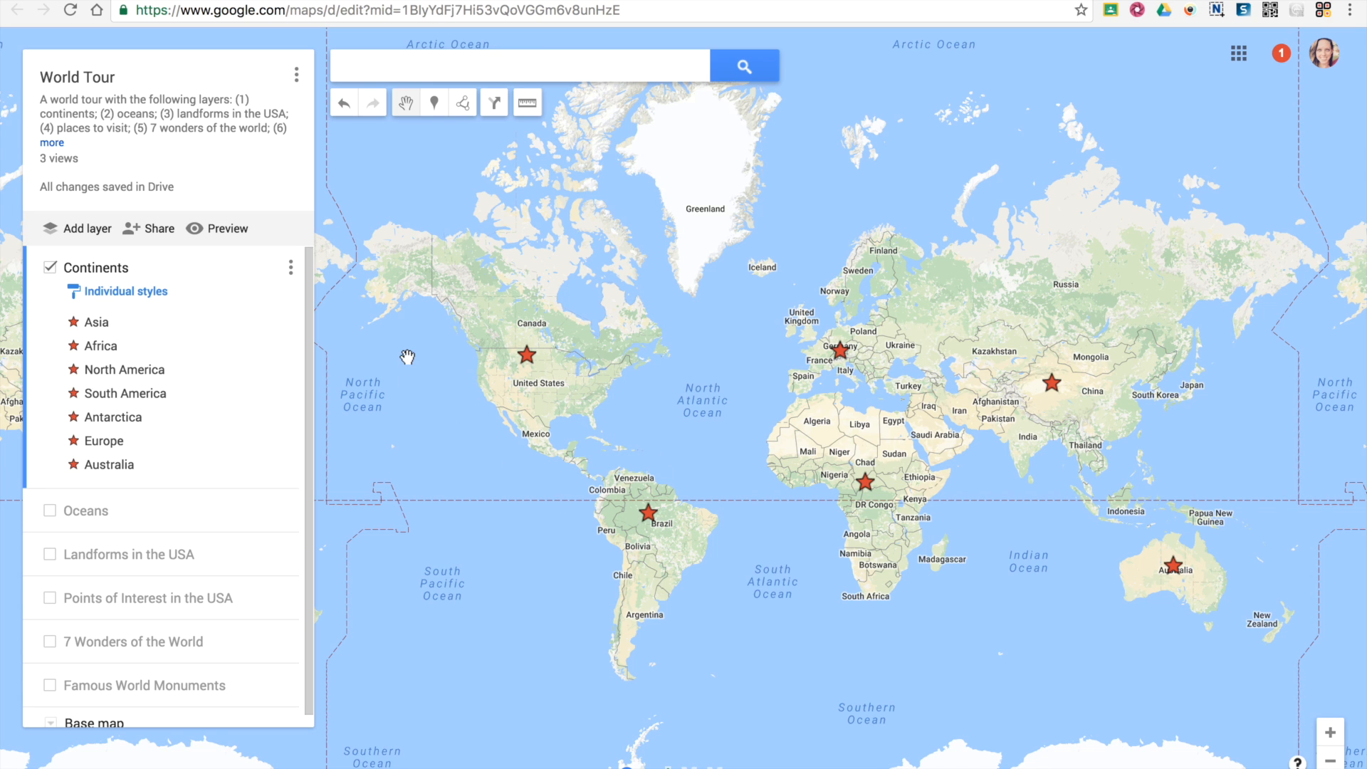
Draw a polygon outlining North America, including Alaska, Canada, Greenland and Central America.
left_click_drag(417, 270, 461, 307)
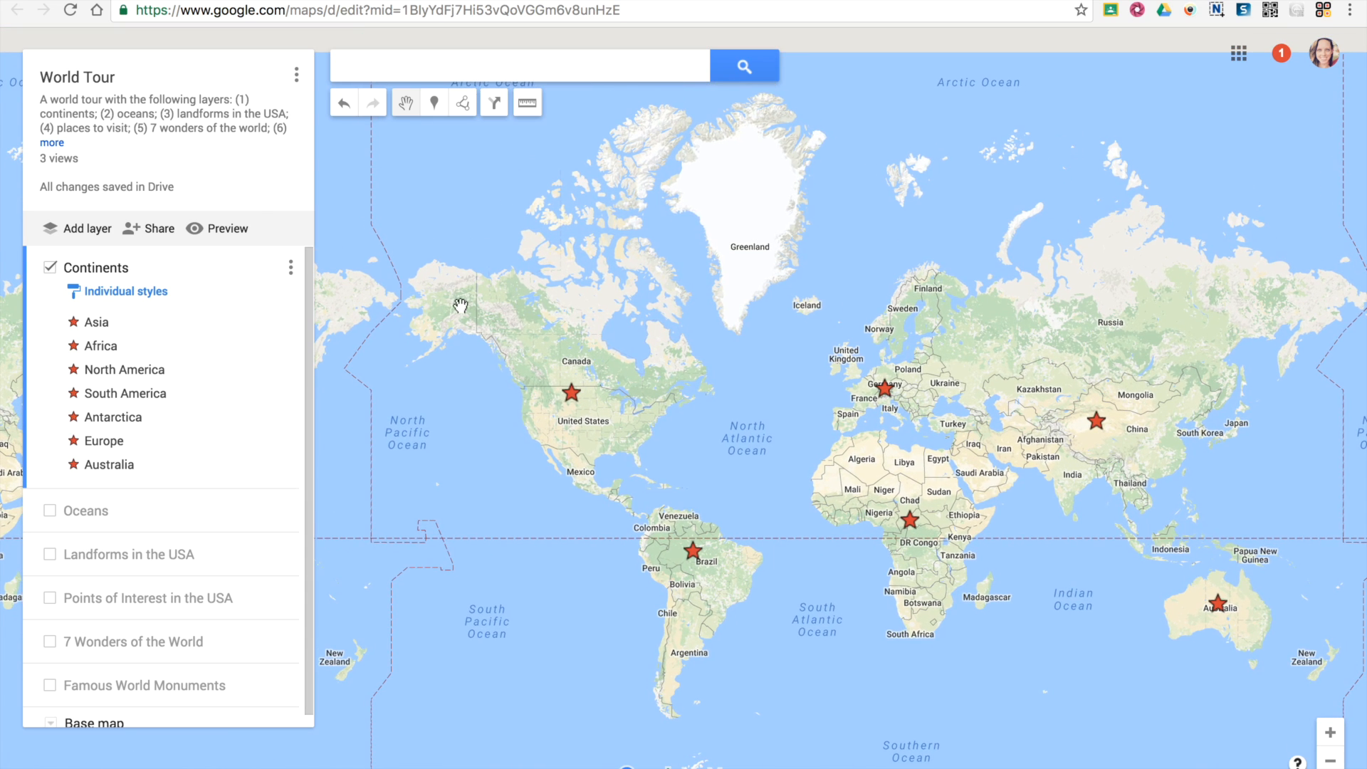
left_click(462, 102)
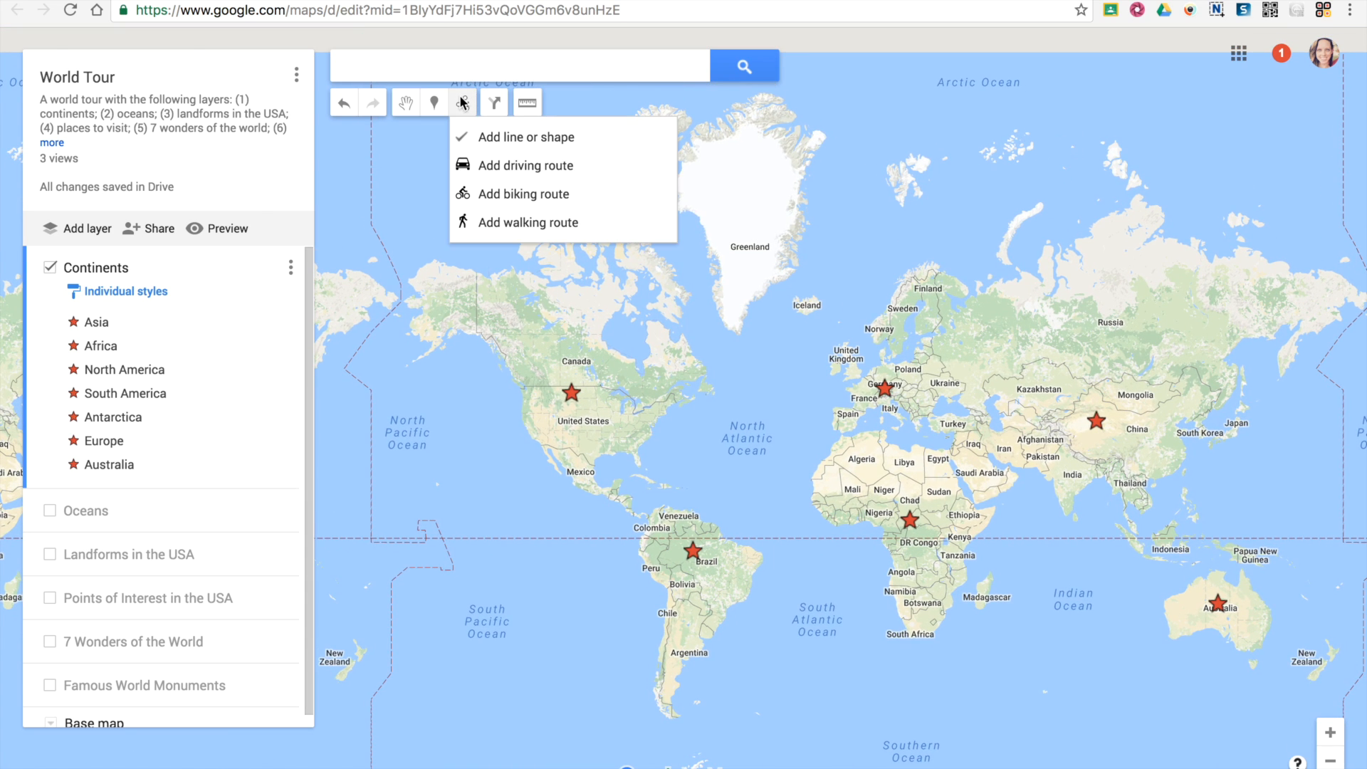
left_click(510, 139)
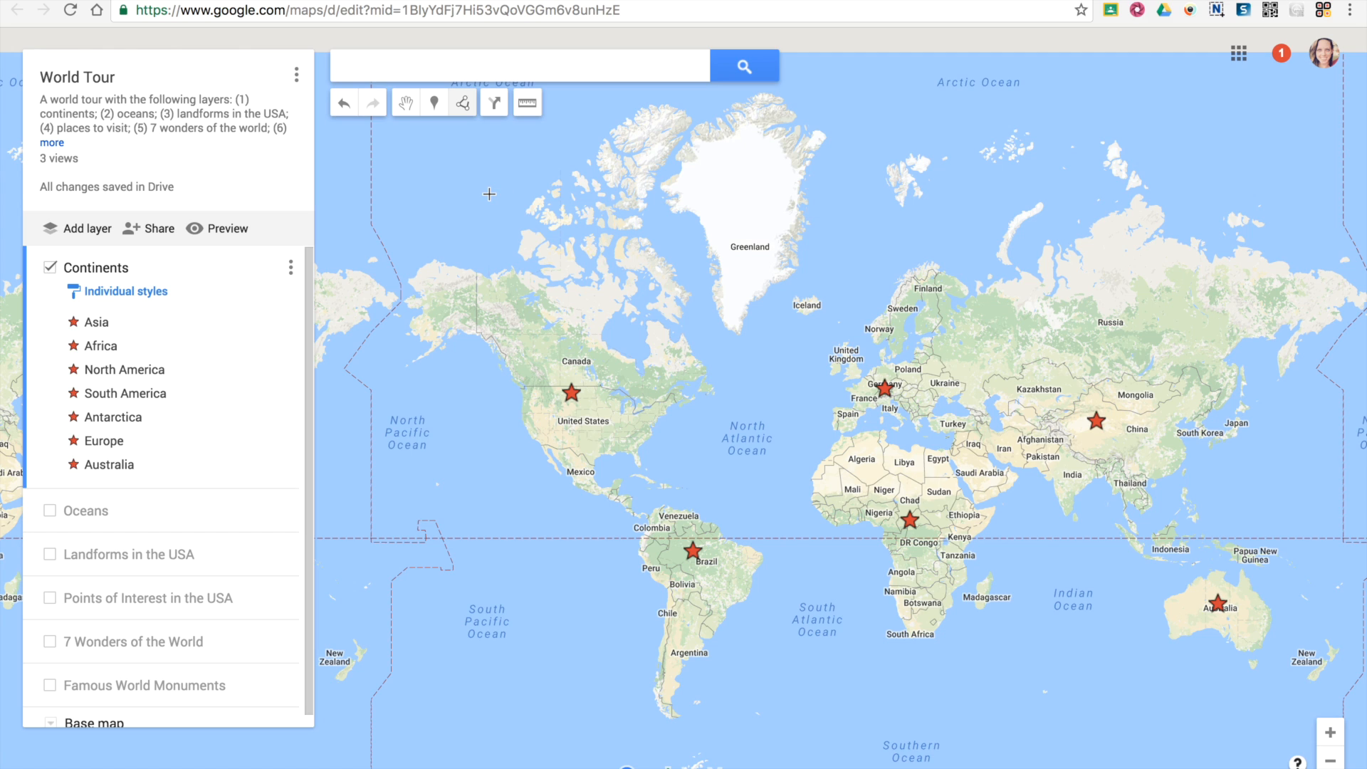
left_click(484, 340)
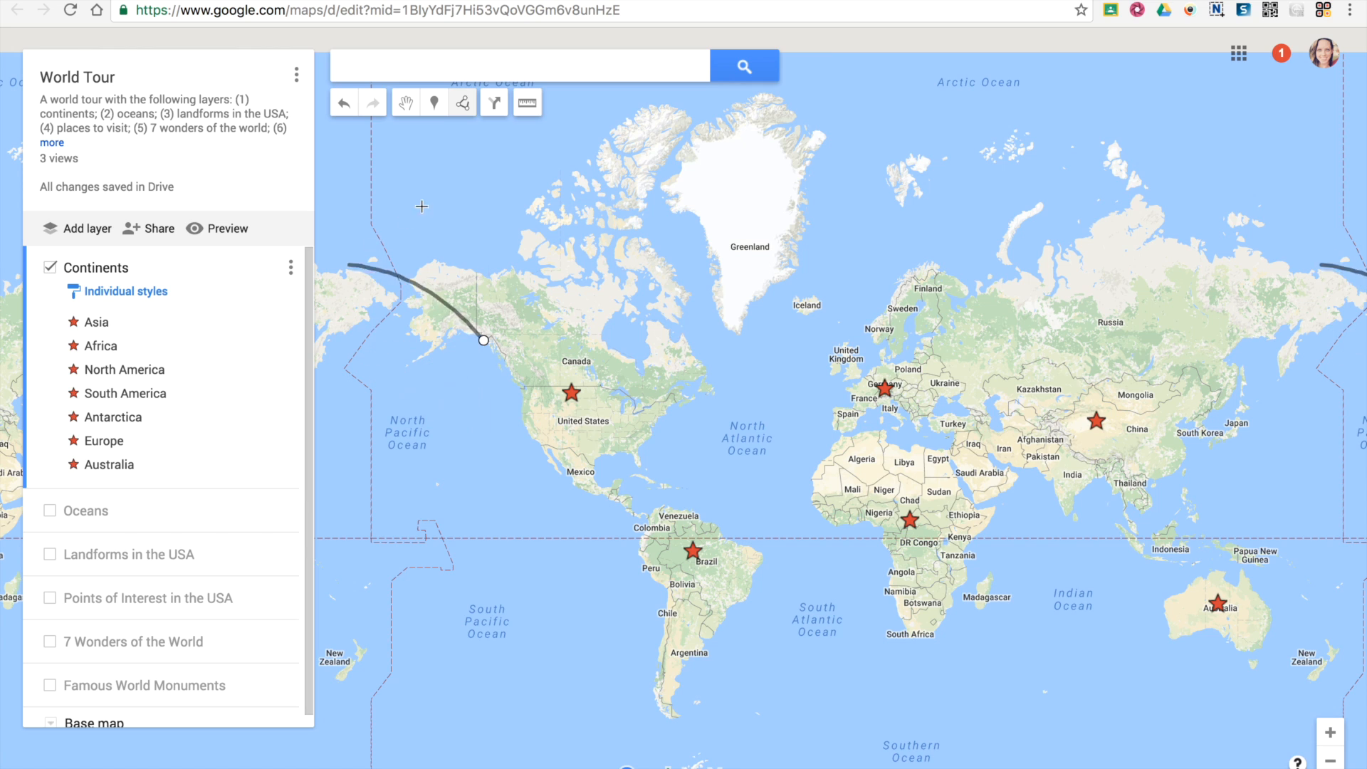
left_click(526, 390)
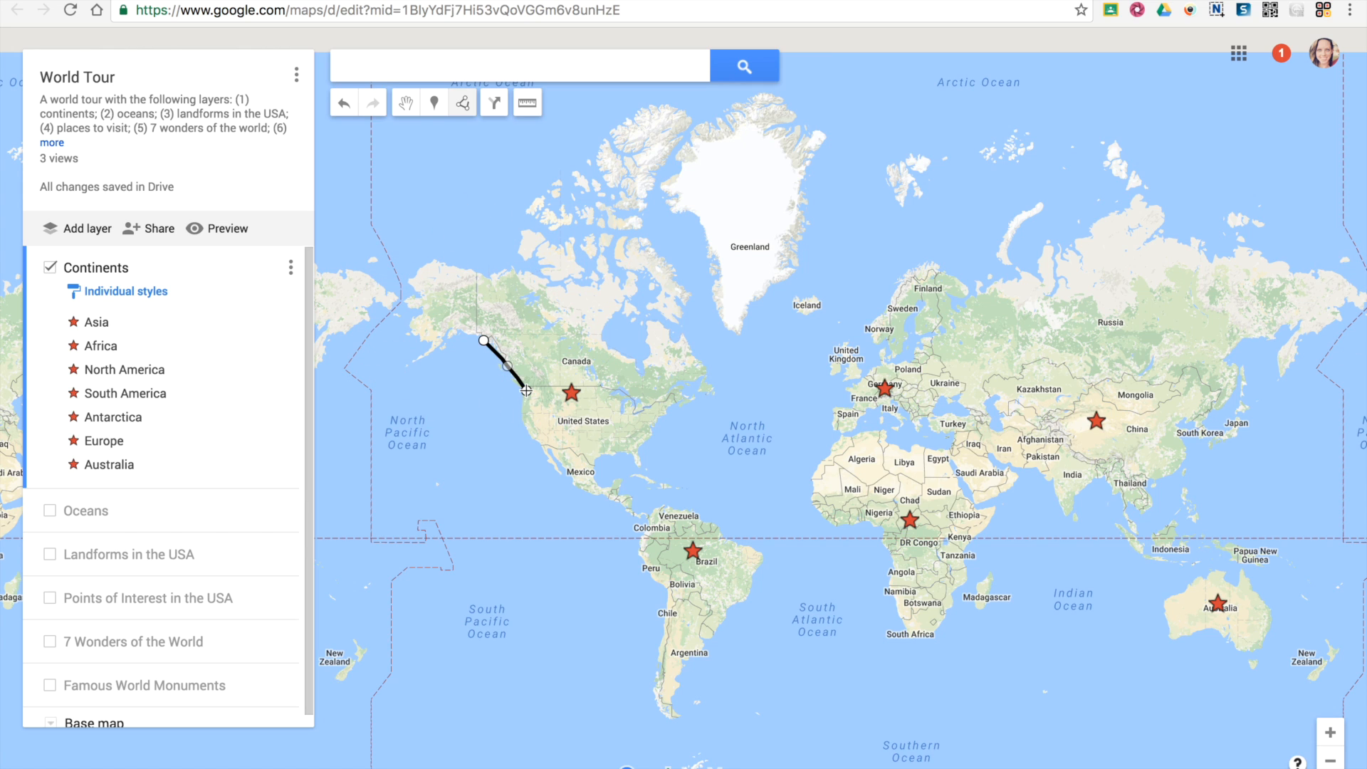
left_click(552, 468)
left_click(644, 519)
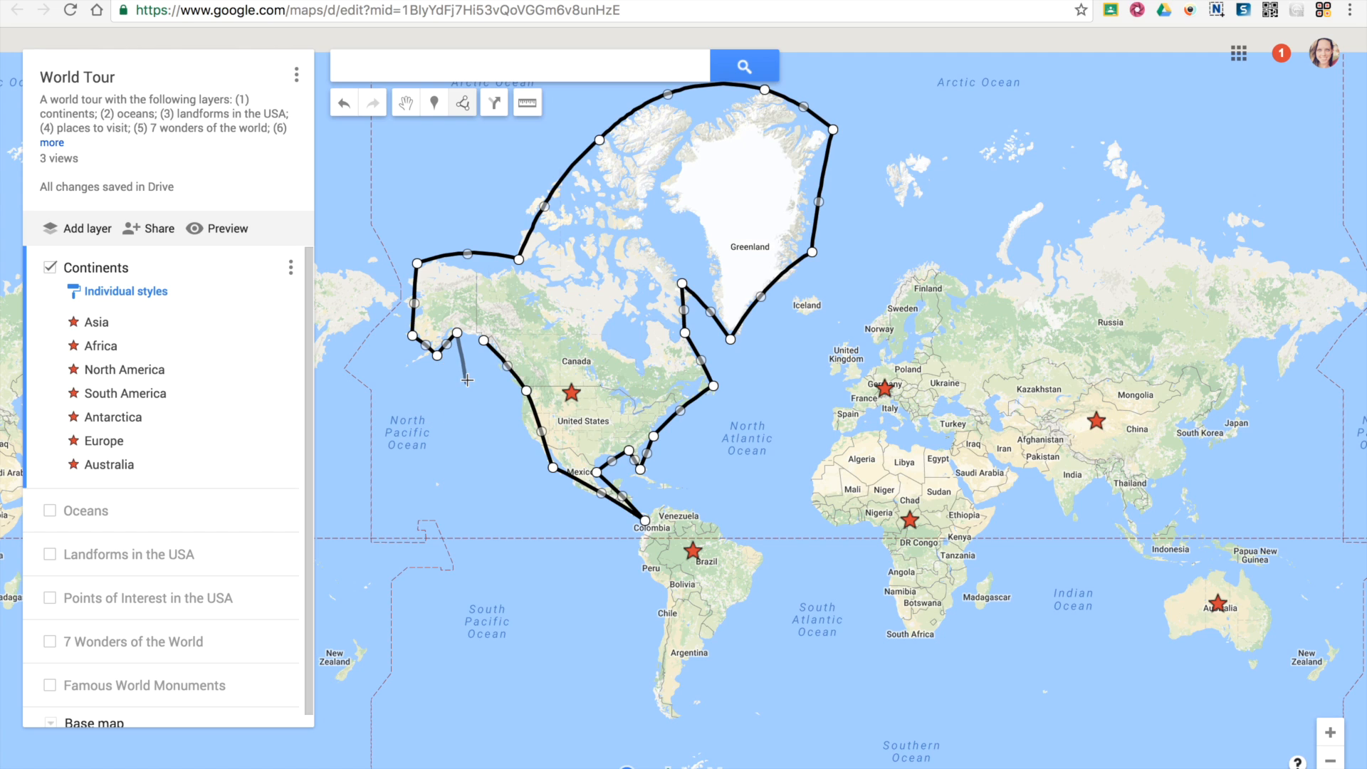
left_click(483, 343)
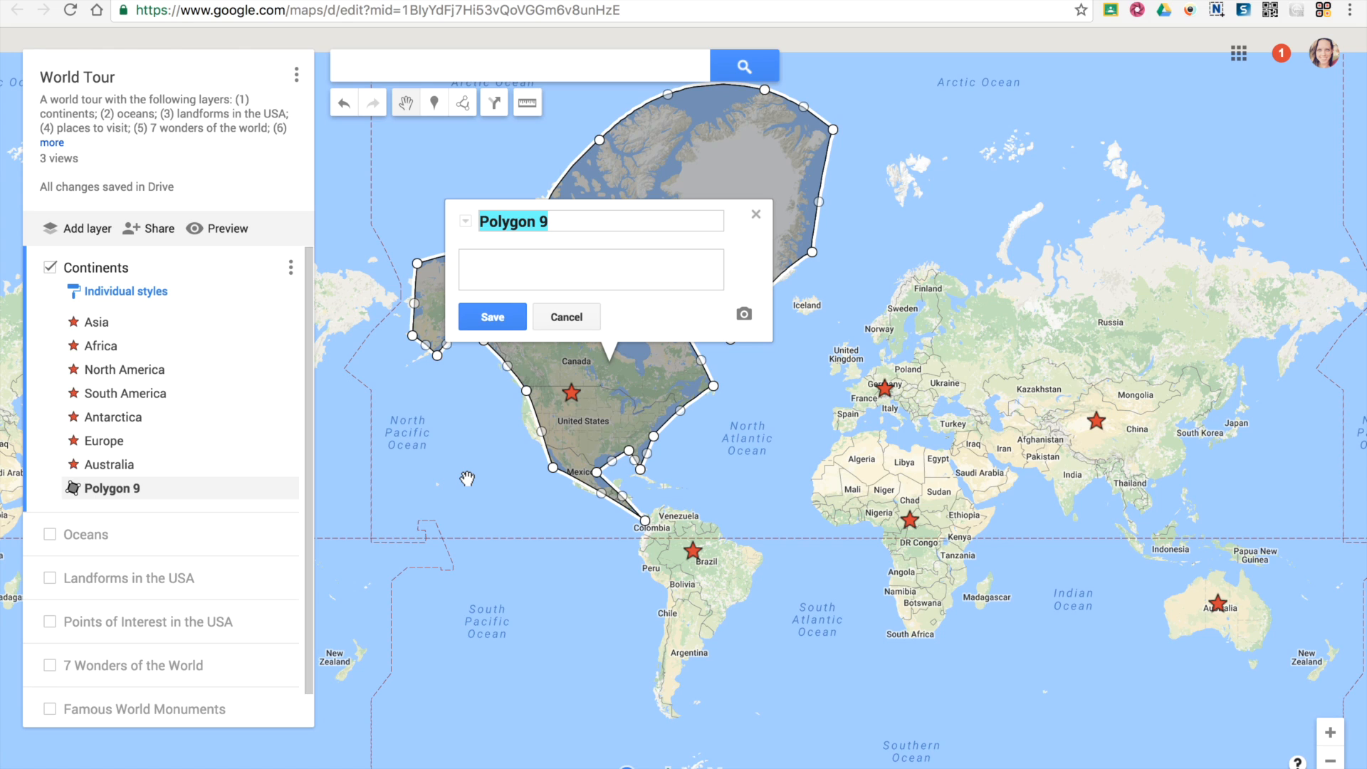
Name the new polygon North America and save it.
type("North")
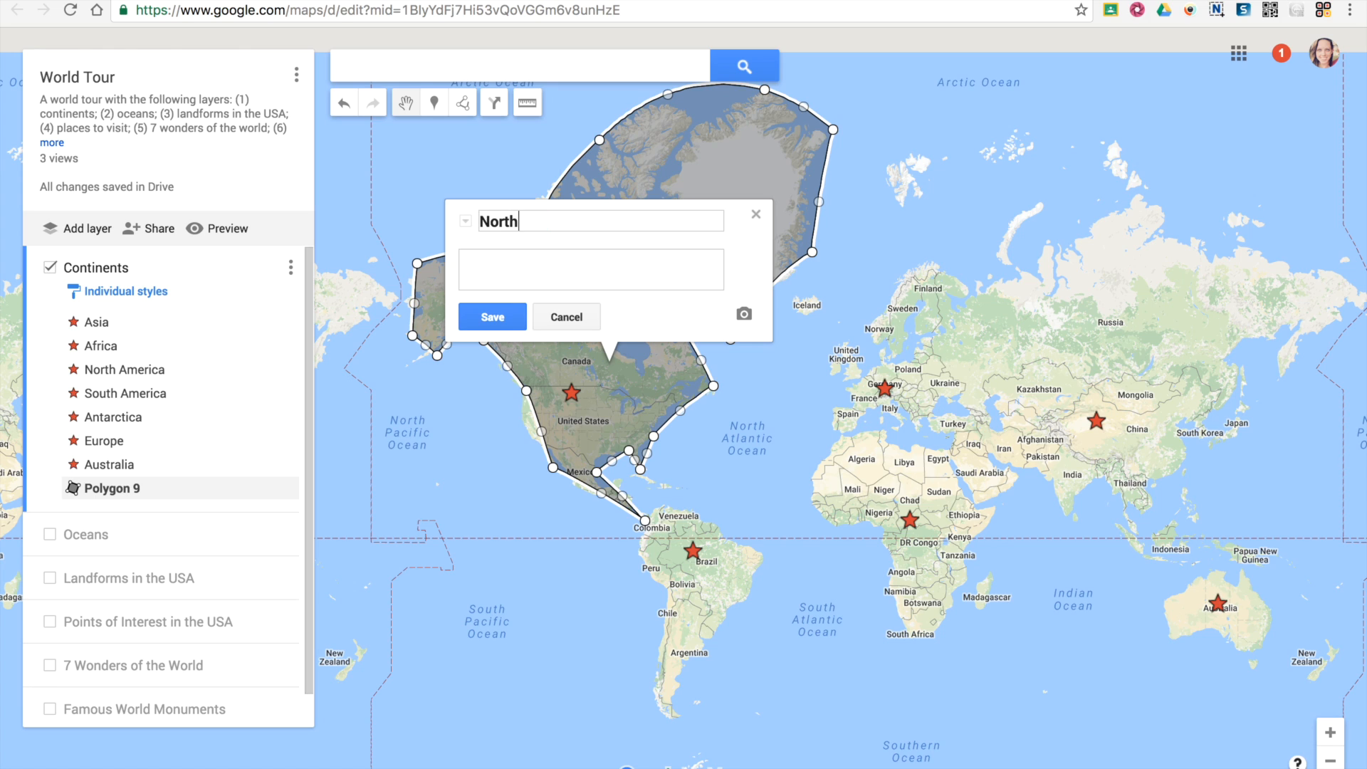
type(" America")
left_click(501, 312)
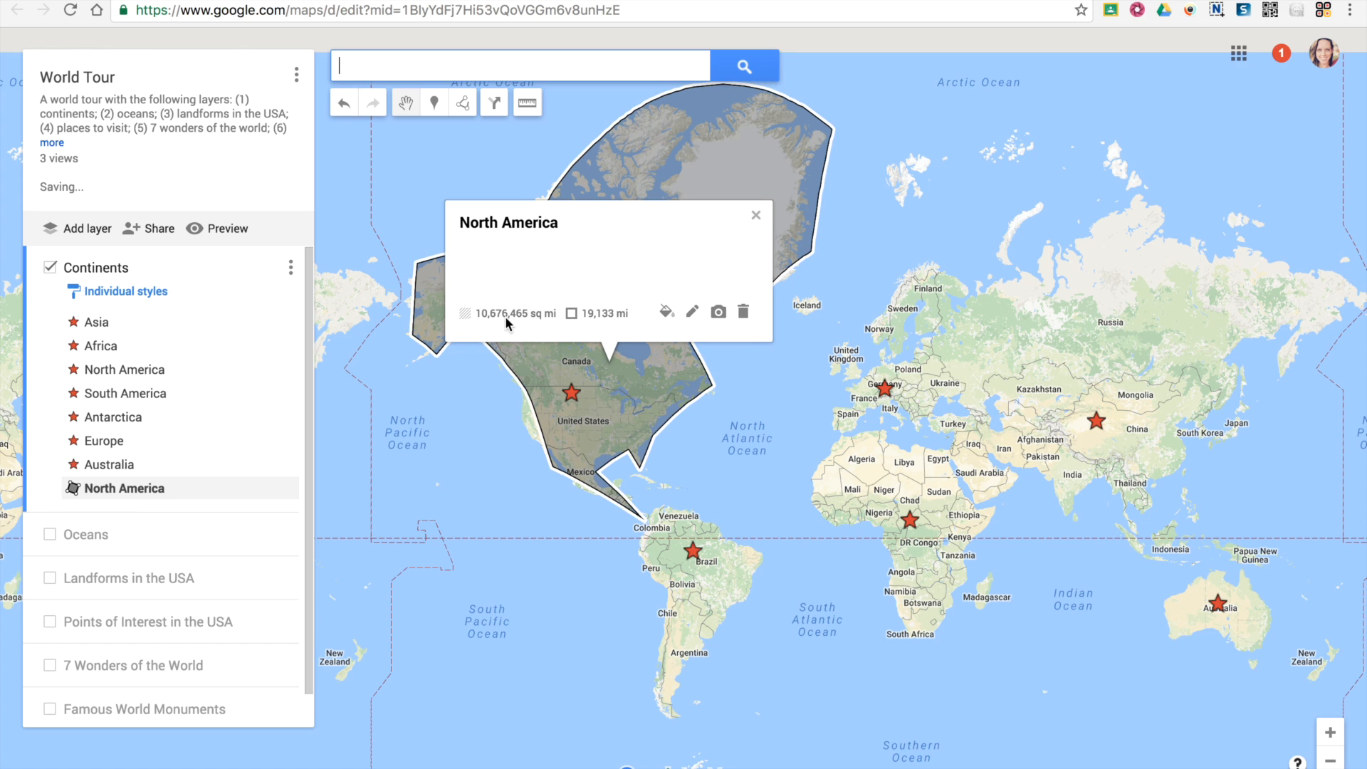
Style the North America polygon with a red-orange fill, lower transparency and a thin border.
left_click(666, 313)
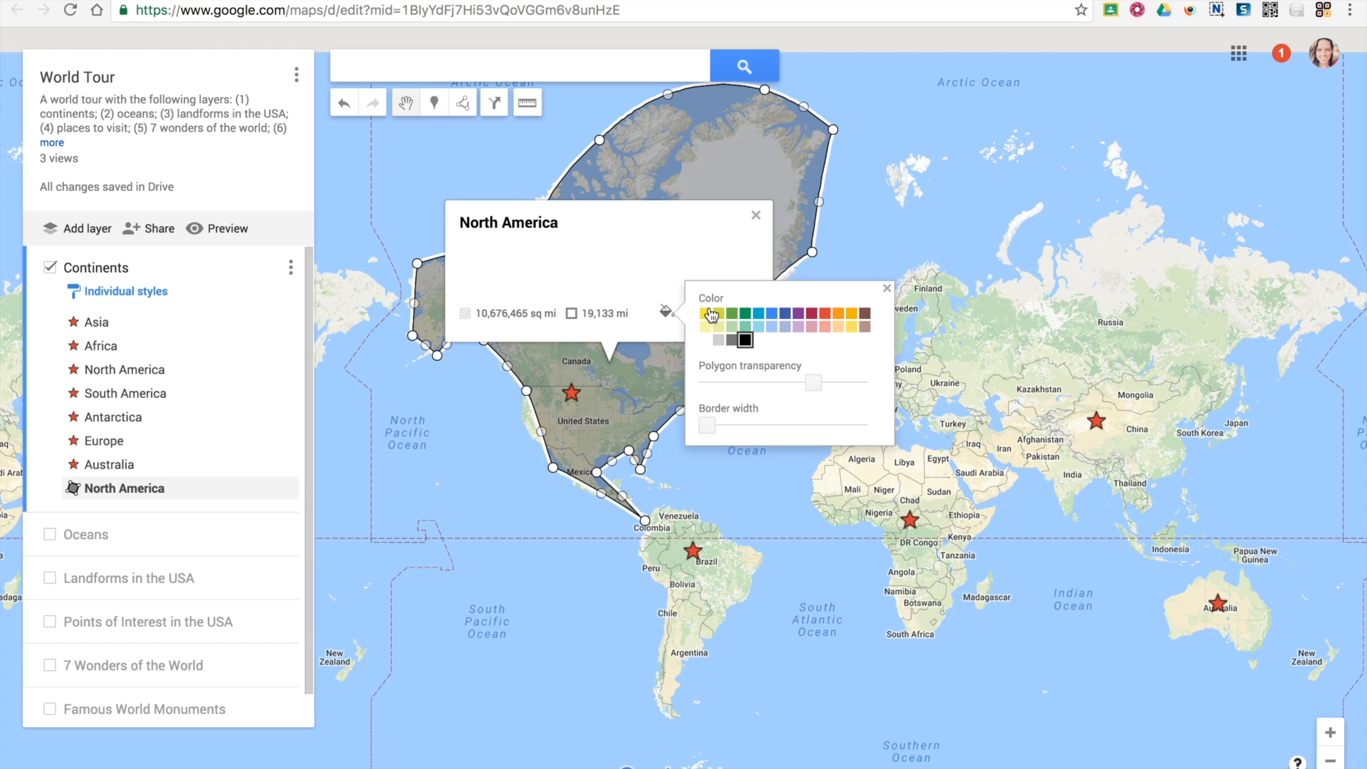
left_click(728, 311)
left_click_drag(813, 385, 774, 386)
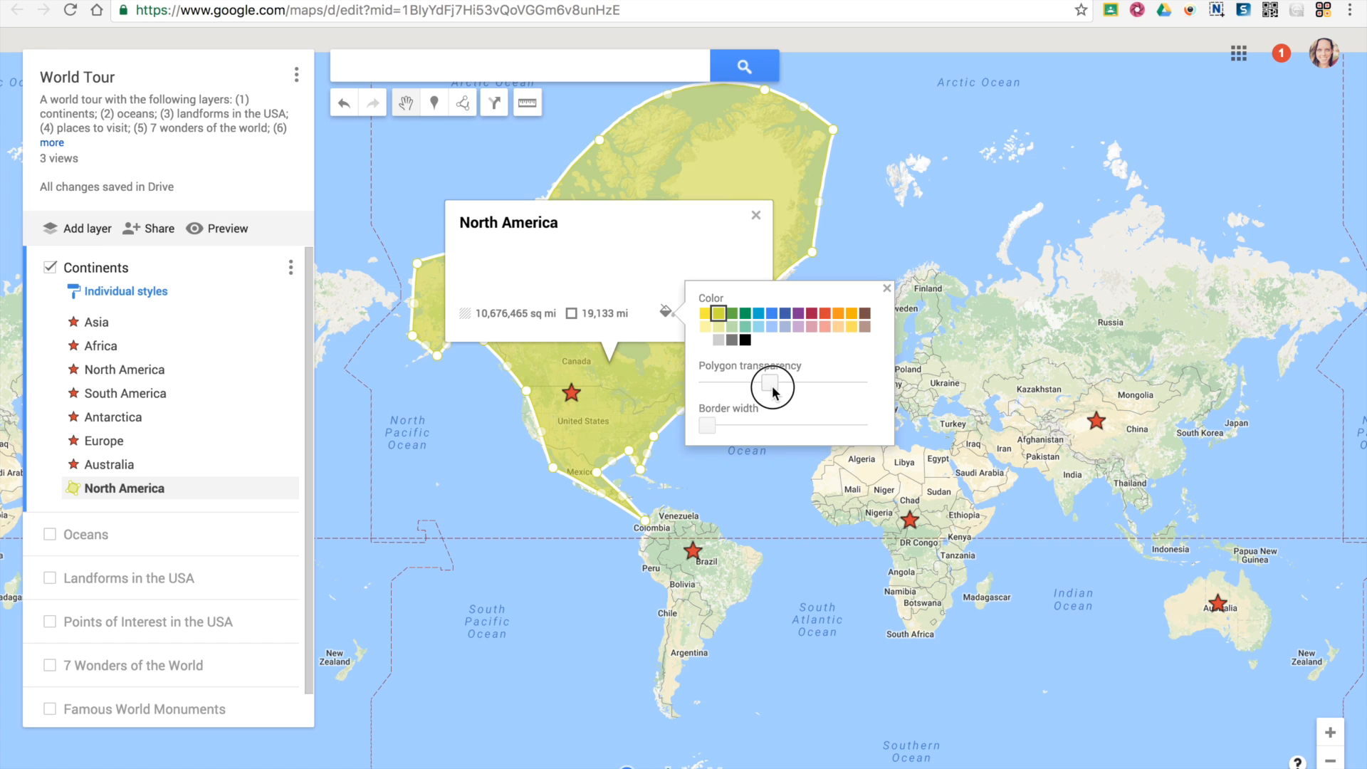
left_click_drag(729, 429, 829, 426)
left_click(785, 313)
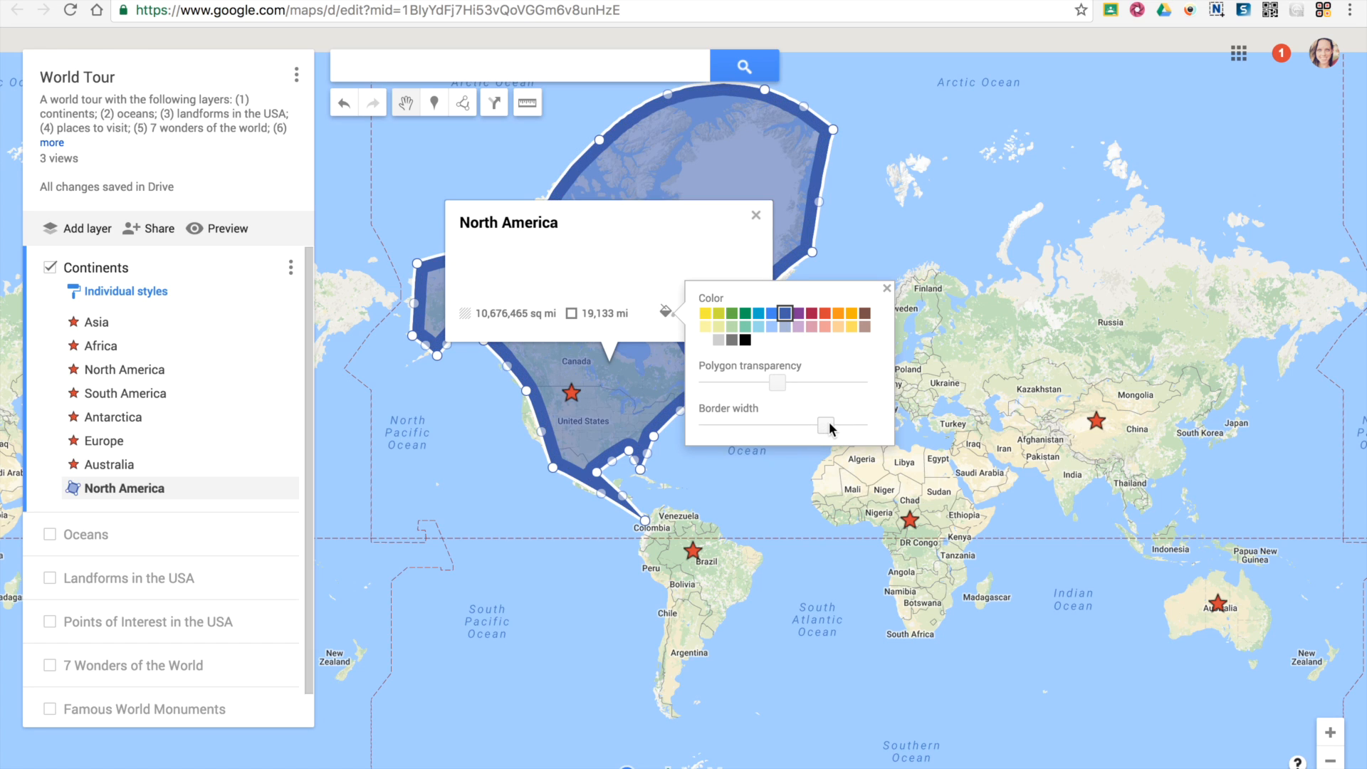
left_click(722, 426)
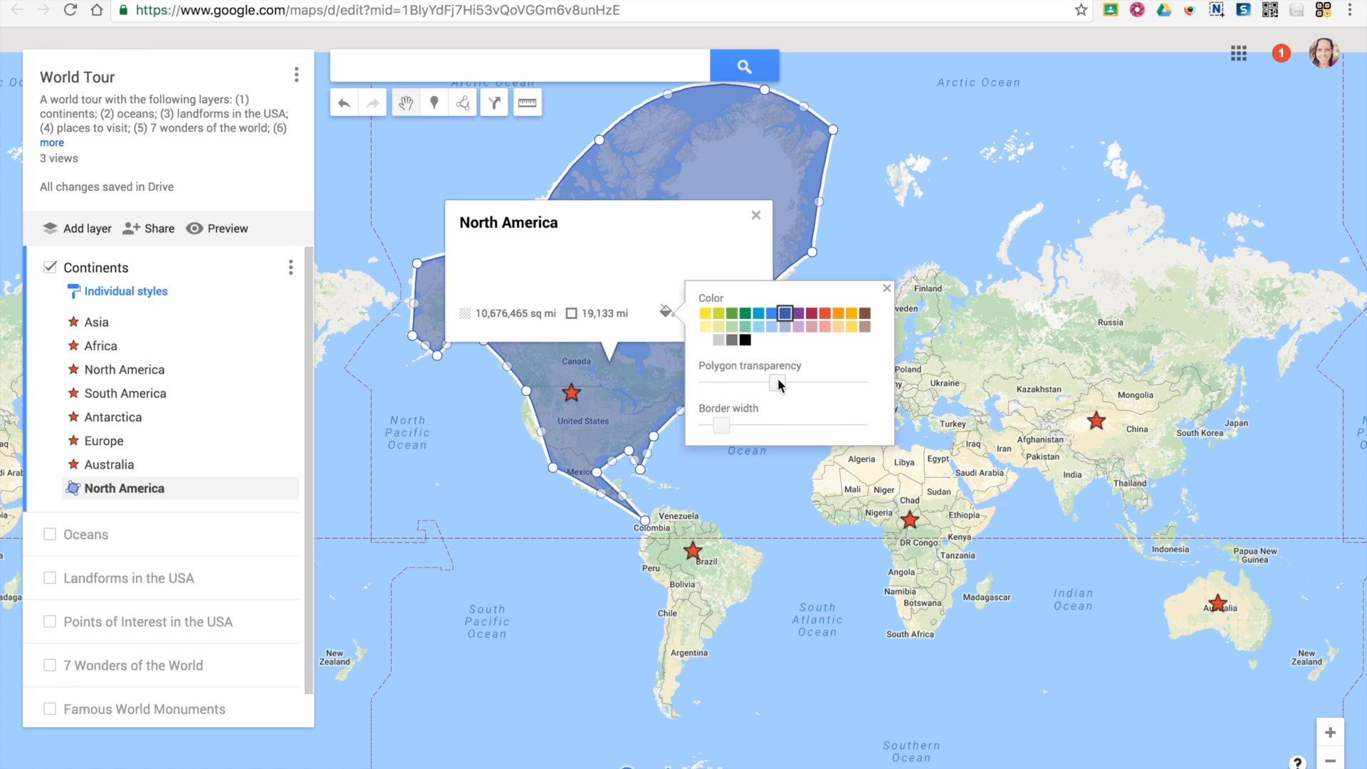
left_click(824, 327)
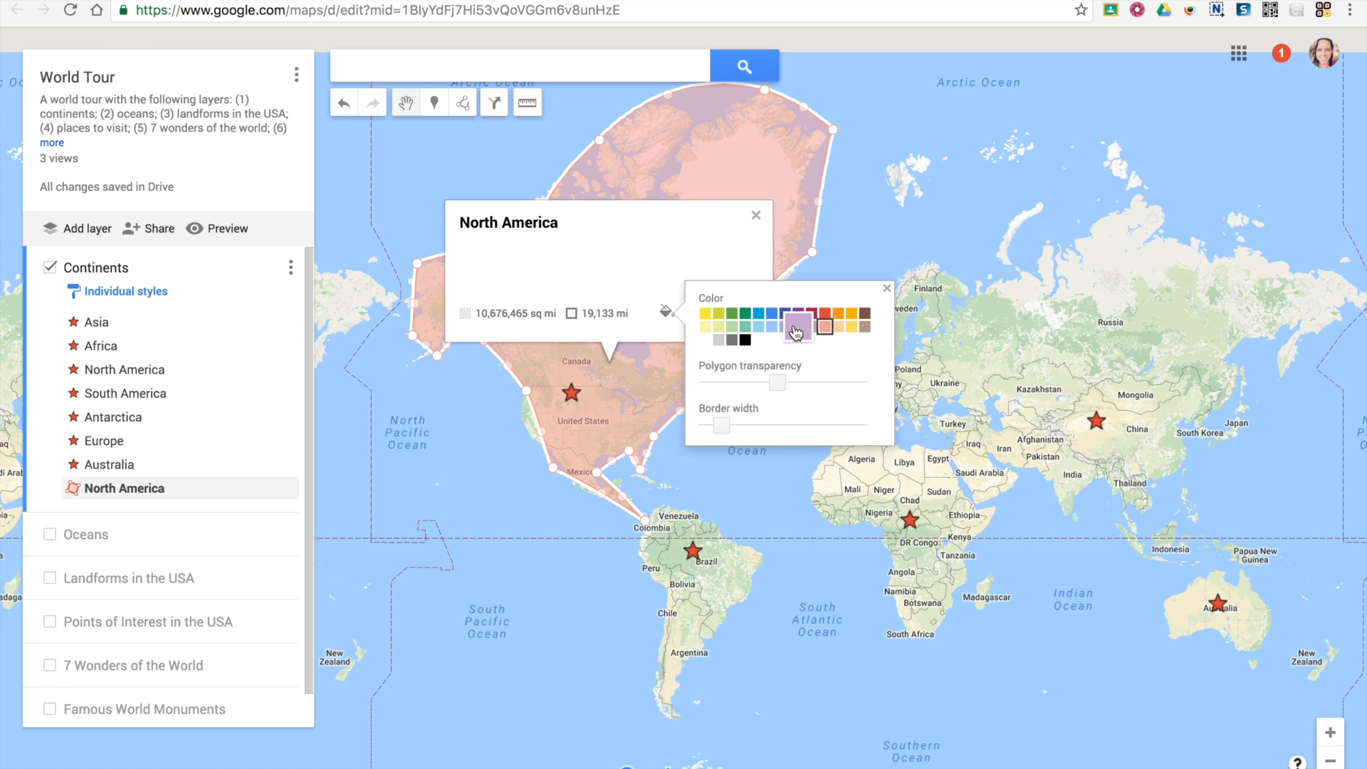
left_click(824, 313)
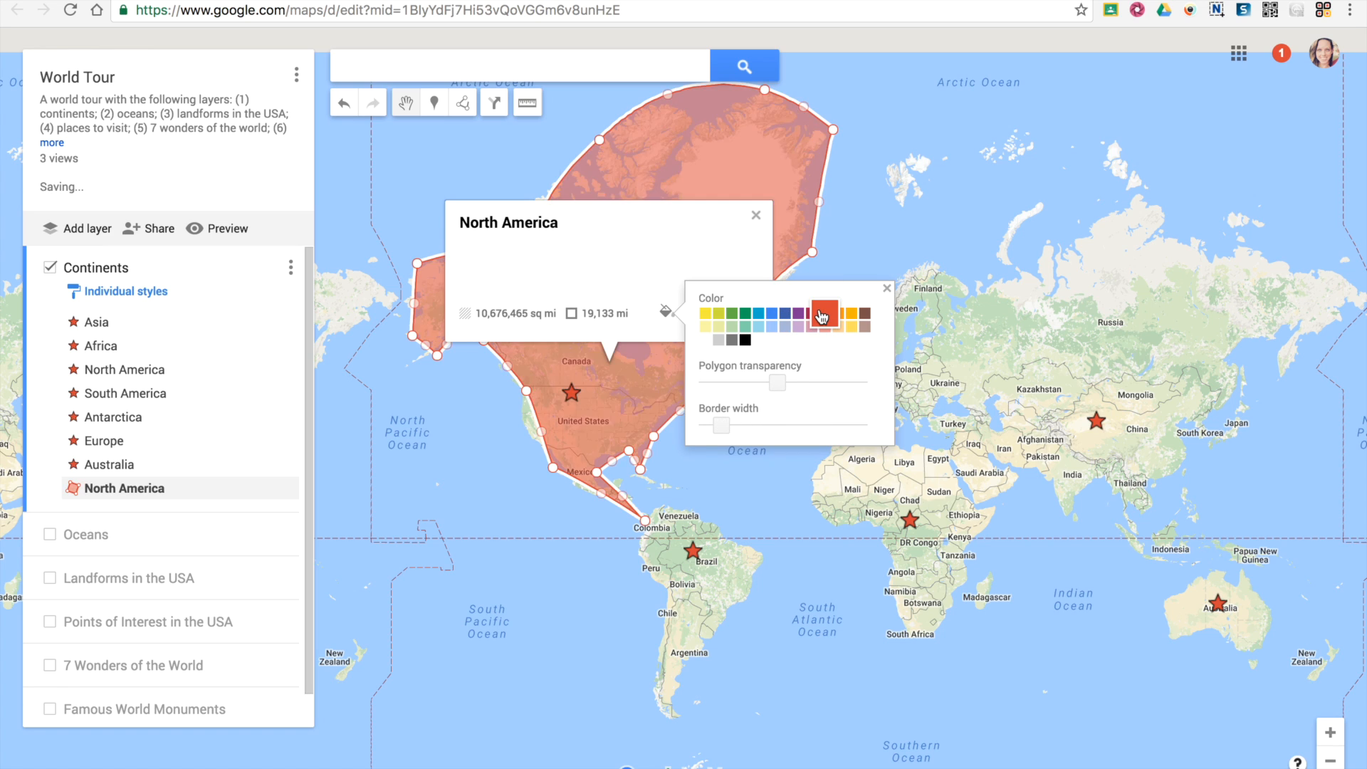
left_click(796, 487)
left_click(744, 192)
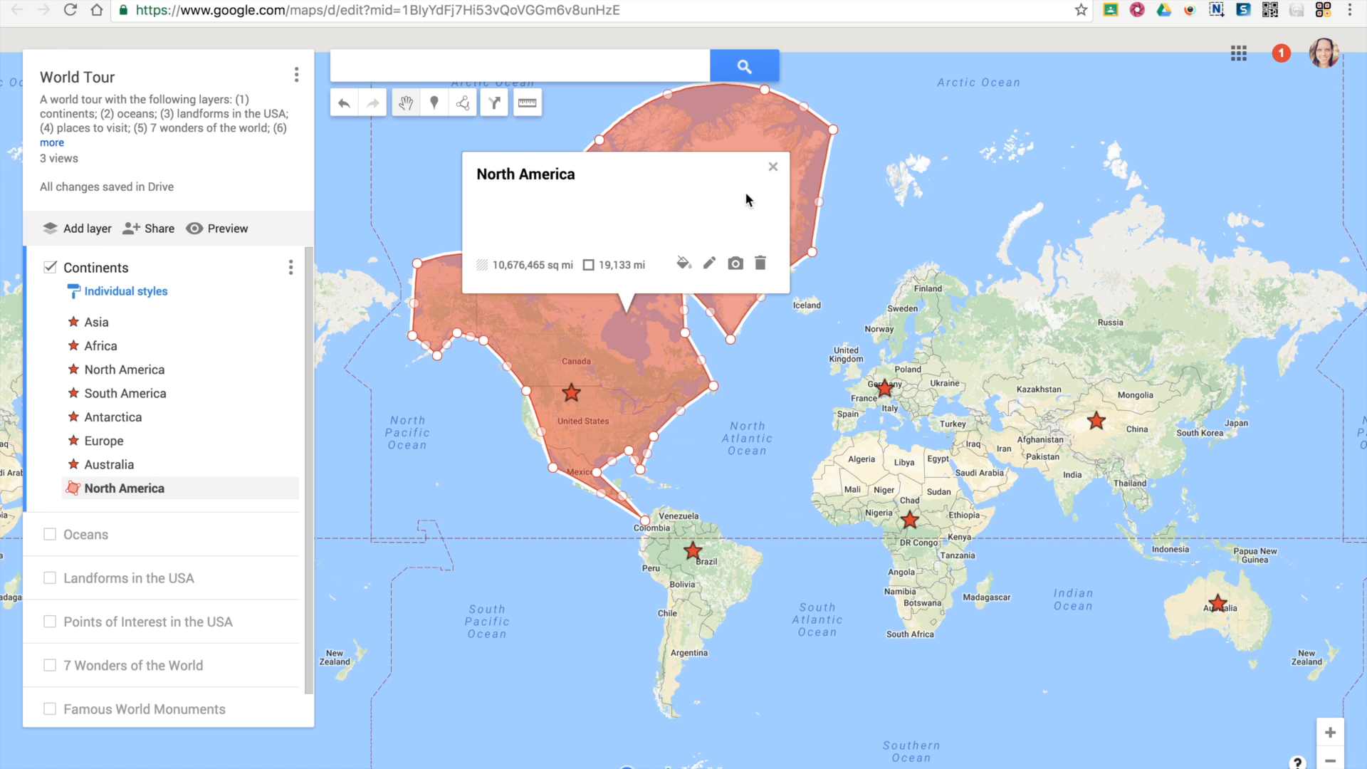
left_click(710, 265)
left_click(522, 279)
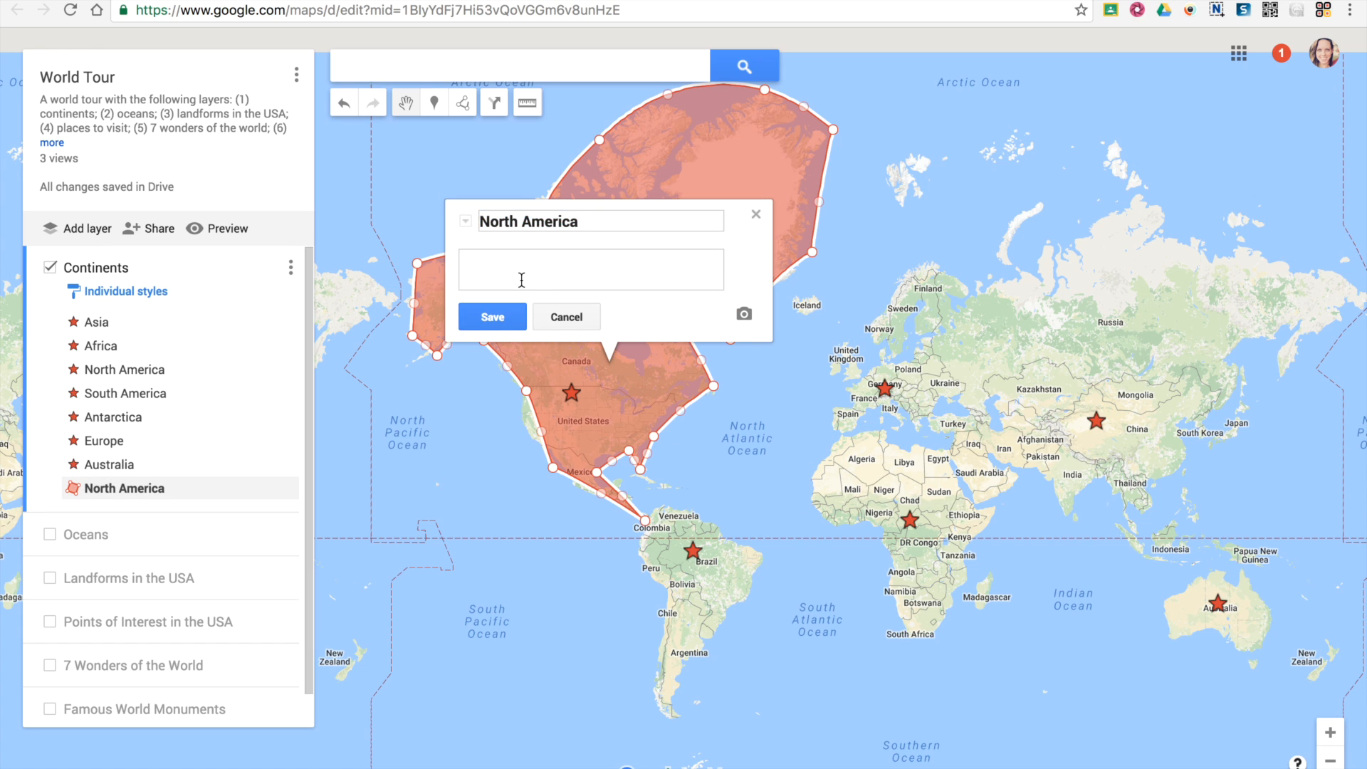
left_click(491, 317)
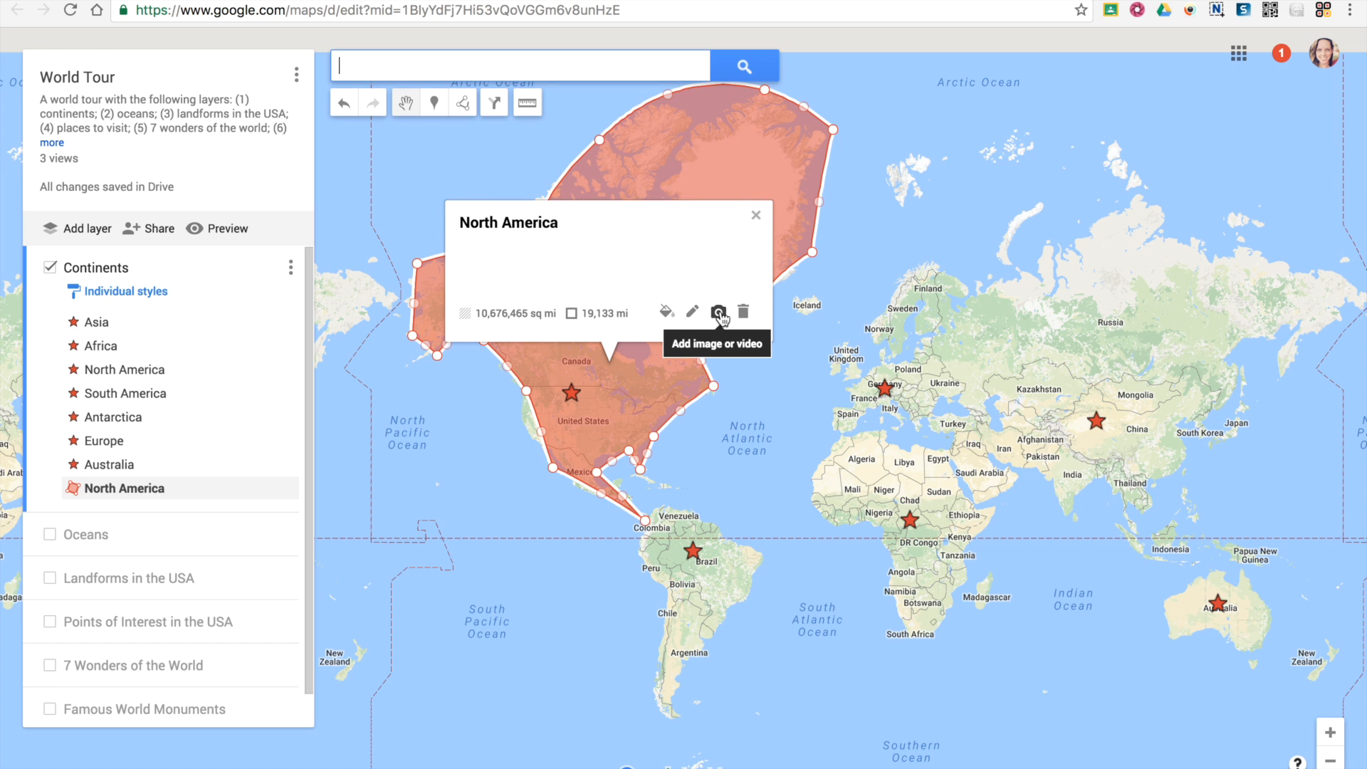
left_click(719, 313)
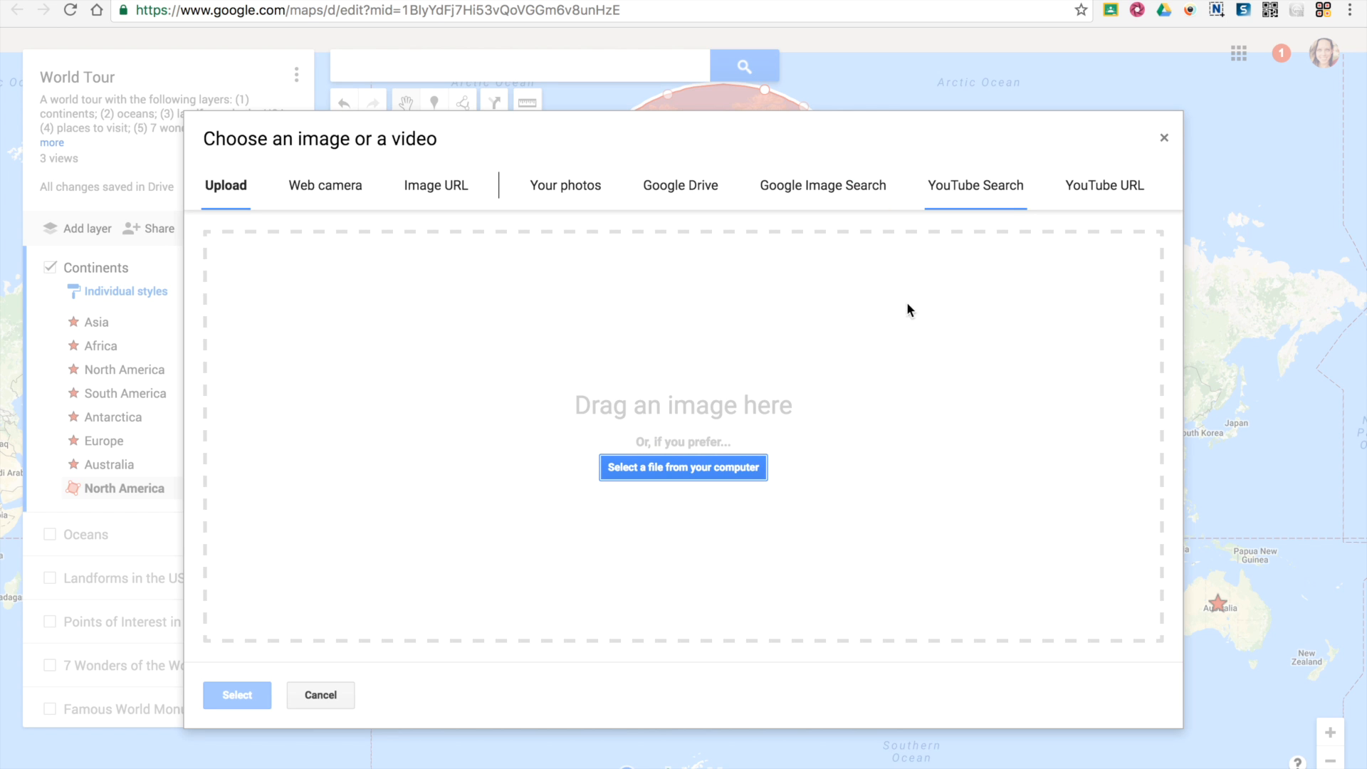
left_click(307, 695)
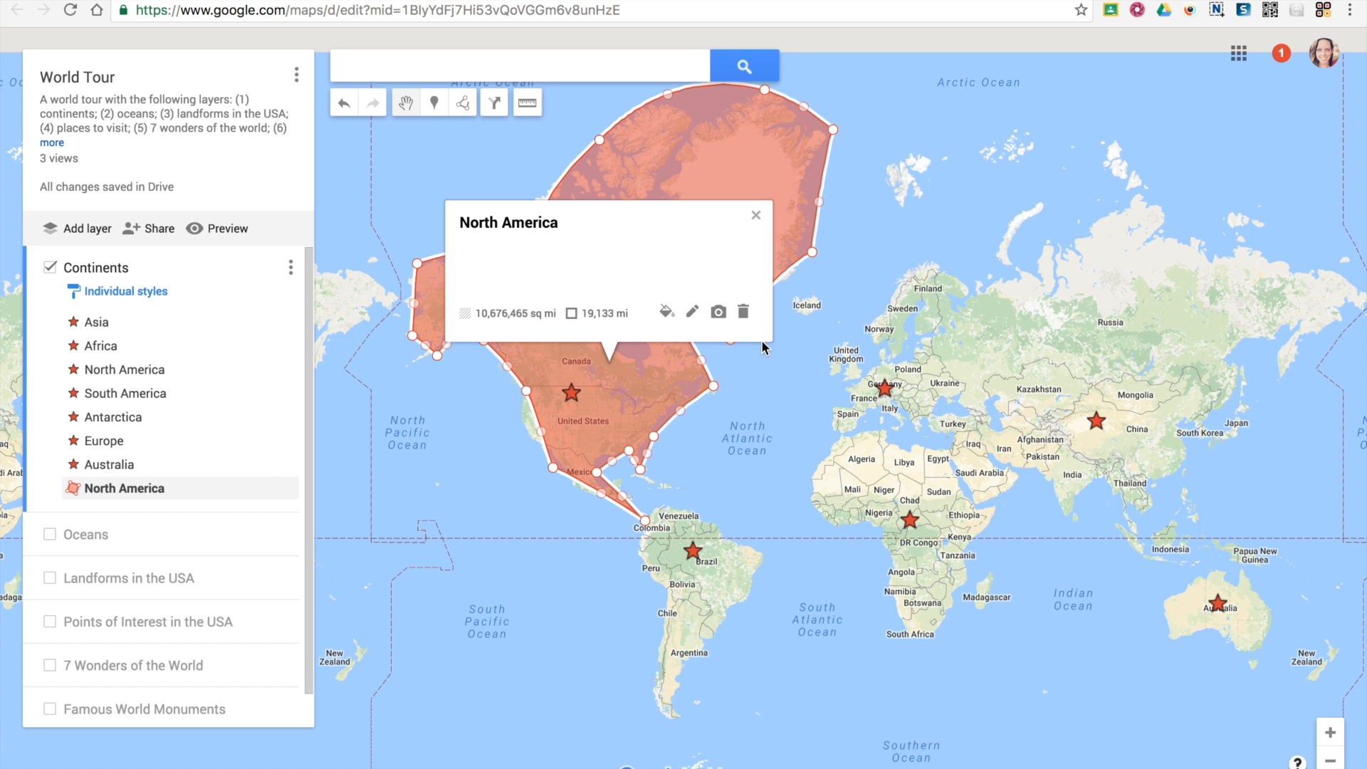
left_click(768, 361)
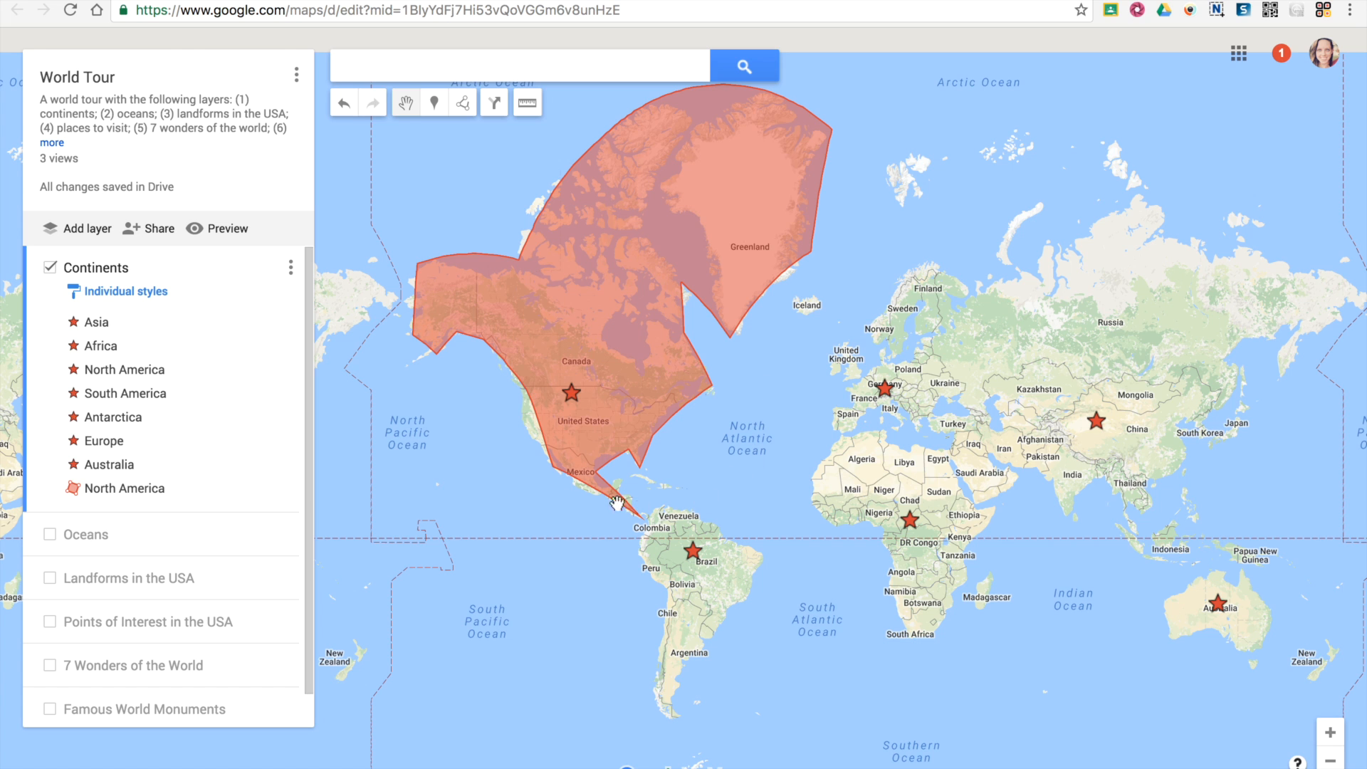
Move the North America polygon's vertices to follow the west coast, Gulf and east coastlines more closely.
scroll(502, 418, "up", 1)
double_click(536, 407)
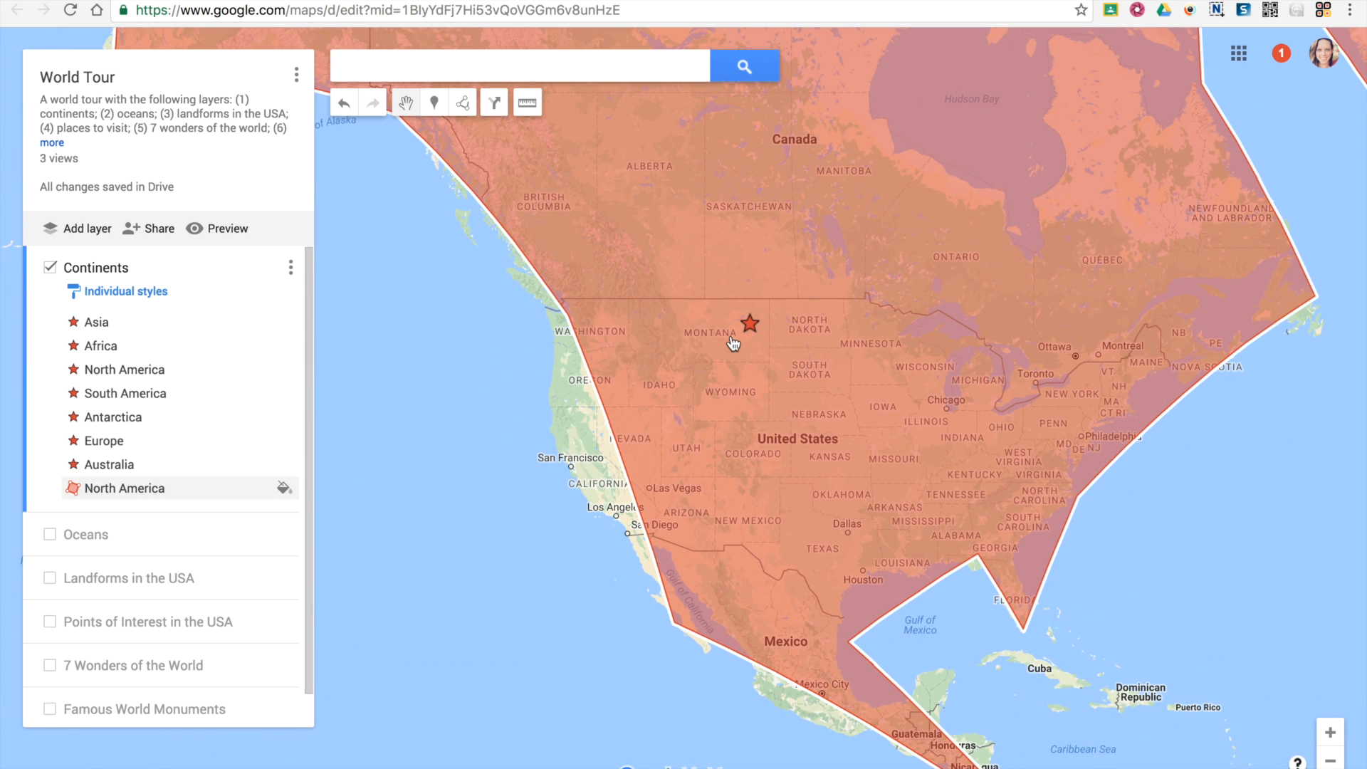
left_click(730, 339)
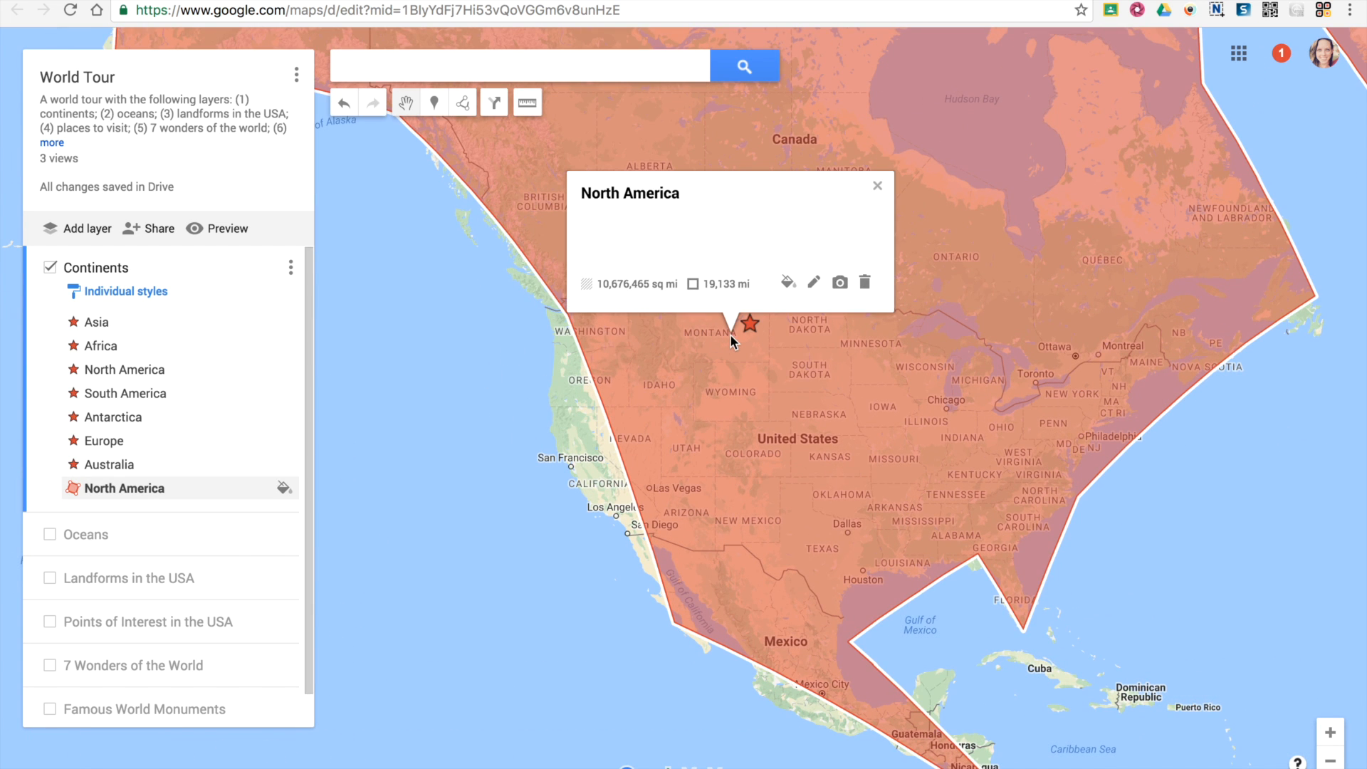
left_click_drag(568, 319, 545, 329)
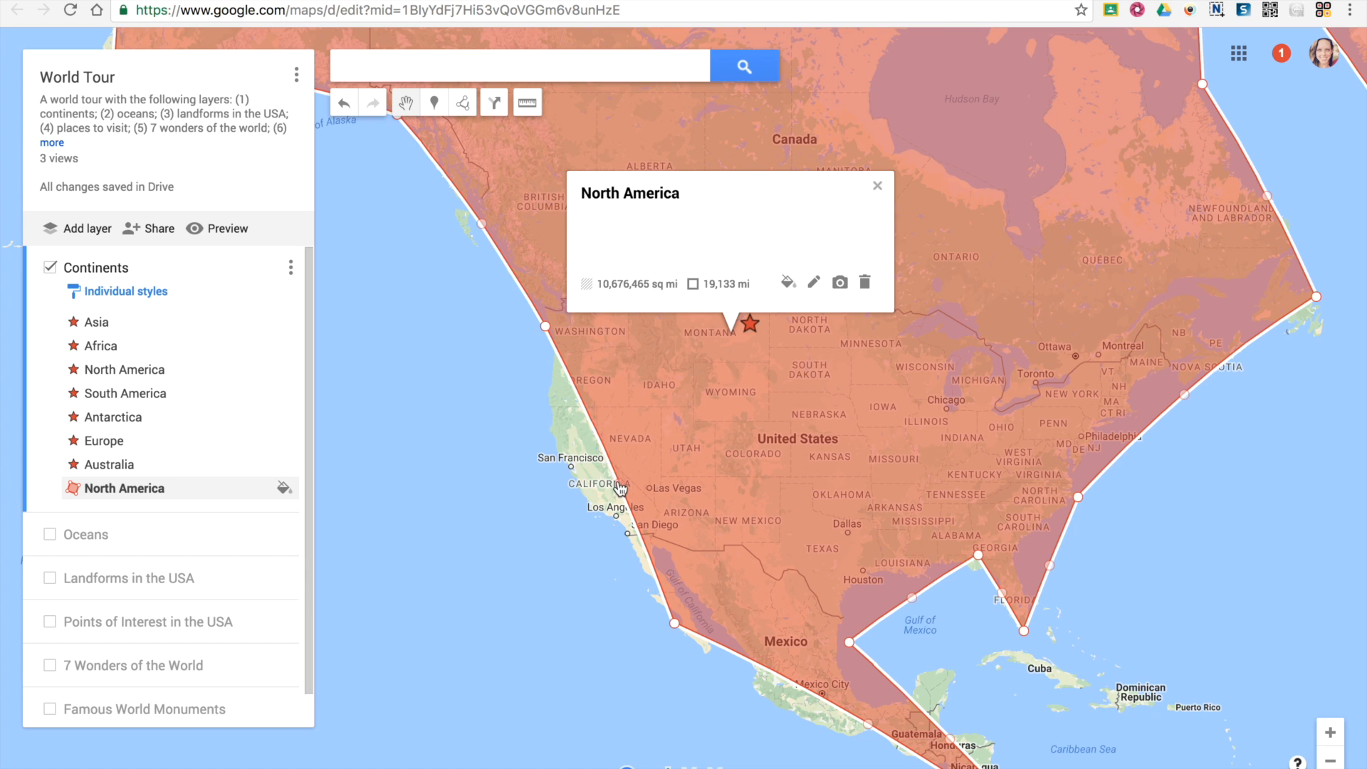
left_click_drag(620, 491, 575, 487)
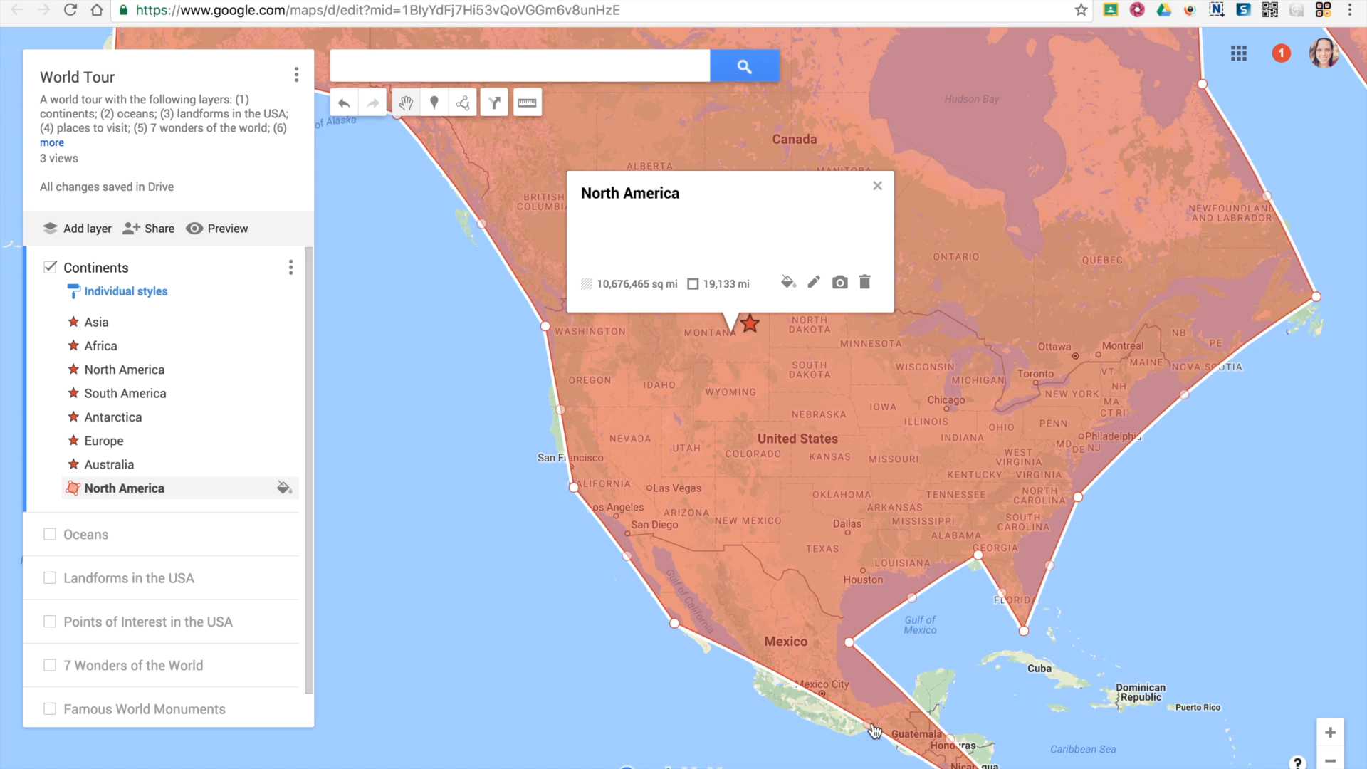
left_click_drag(870, 730, 830, 732)
left_click_drag(849, 643, 840, 636)
left_click_drag(906, 601, 998, 535)
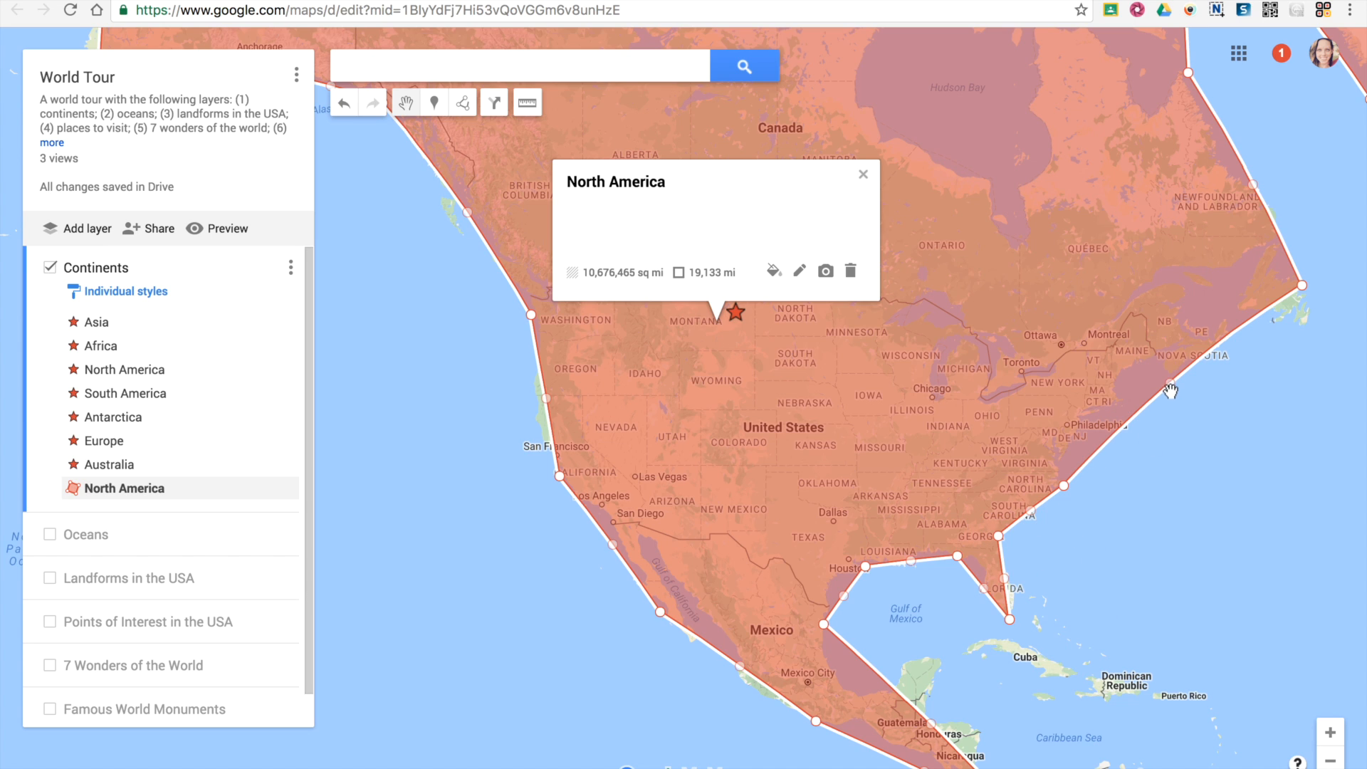
left_click_drag(1170, 388, 1135, 375)
left_click_drag(1066, 485, 1043, 514)
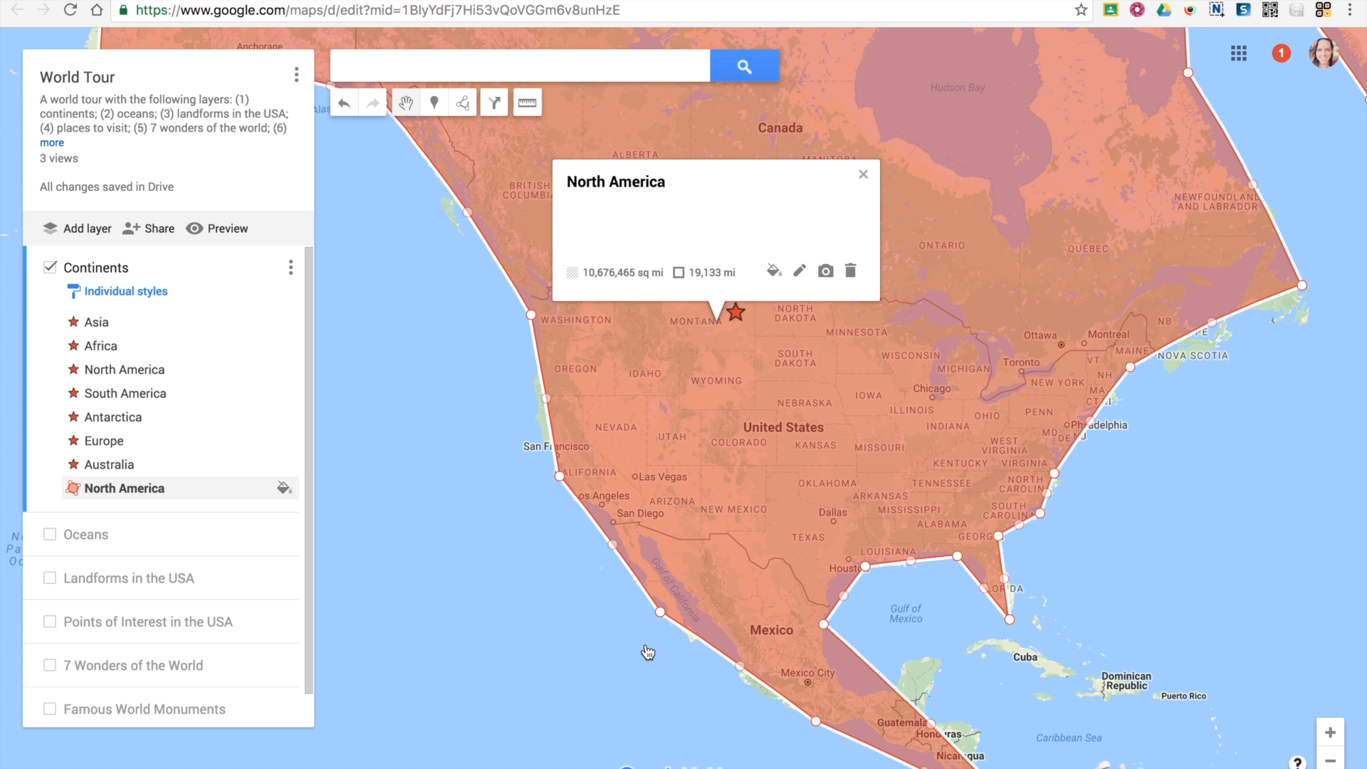
Draw a line across South America from Colombia toward southern Brazil.
left_click(1330, 764)
left_click(1330, 763)
left_click(1330, 763)
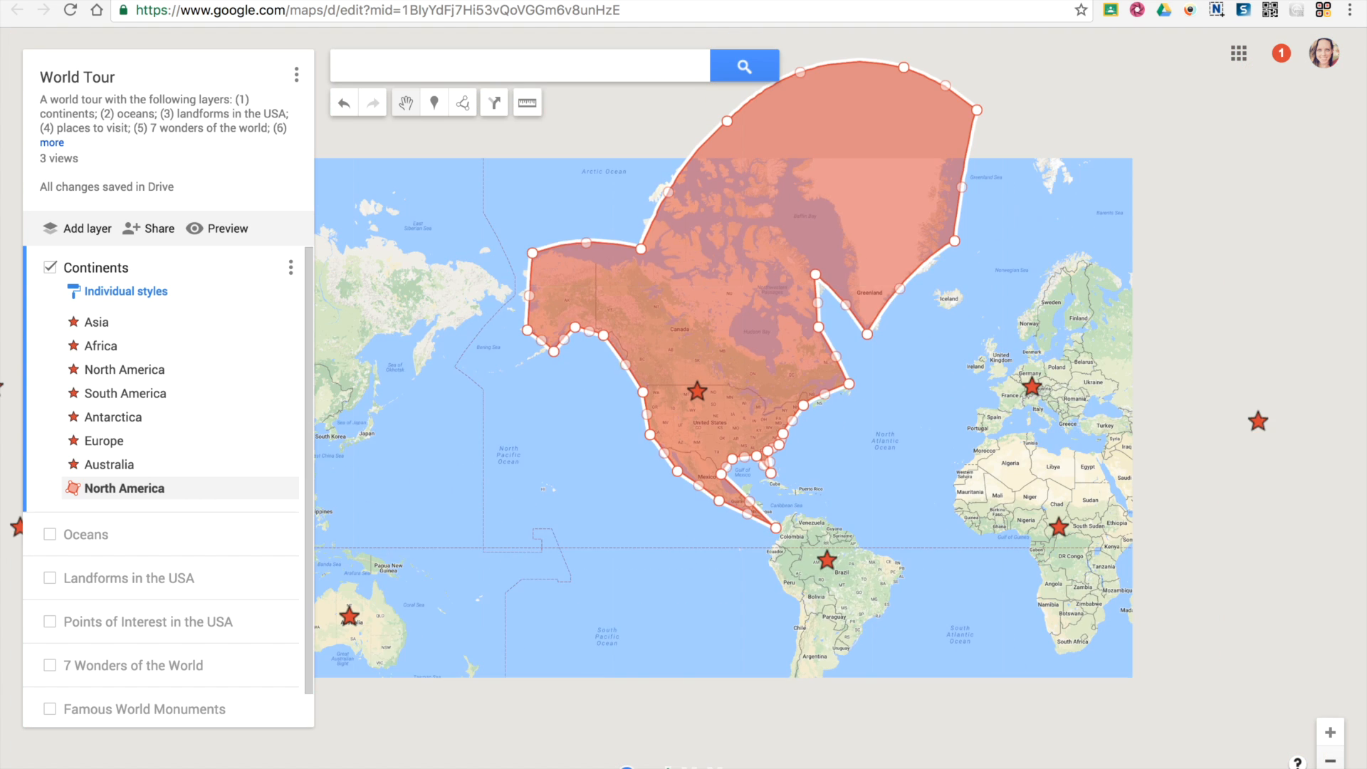
left_click(638, 500)
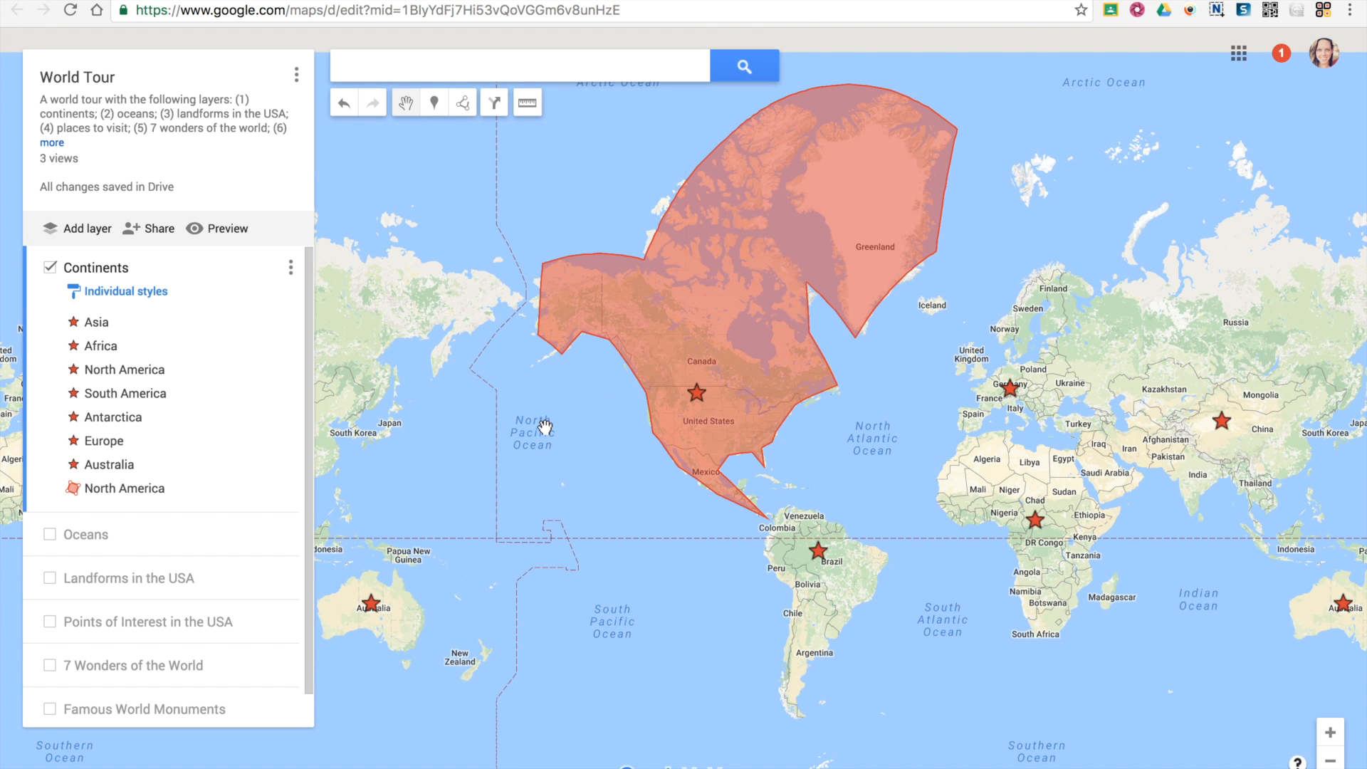
left_click(463, 104)
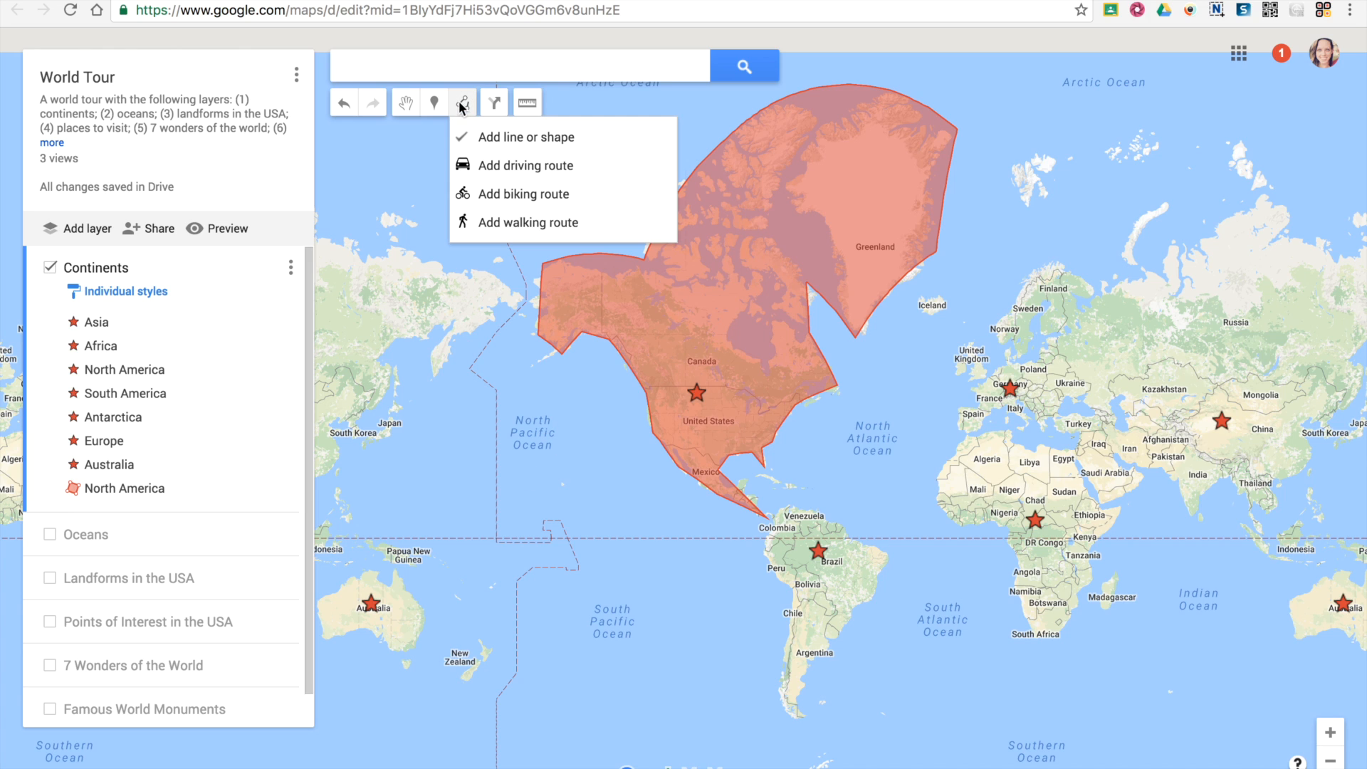
left_click(545, 137)
left_click(785, 533)
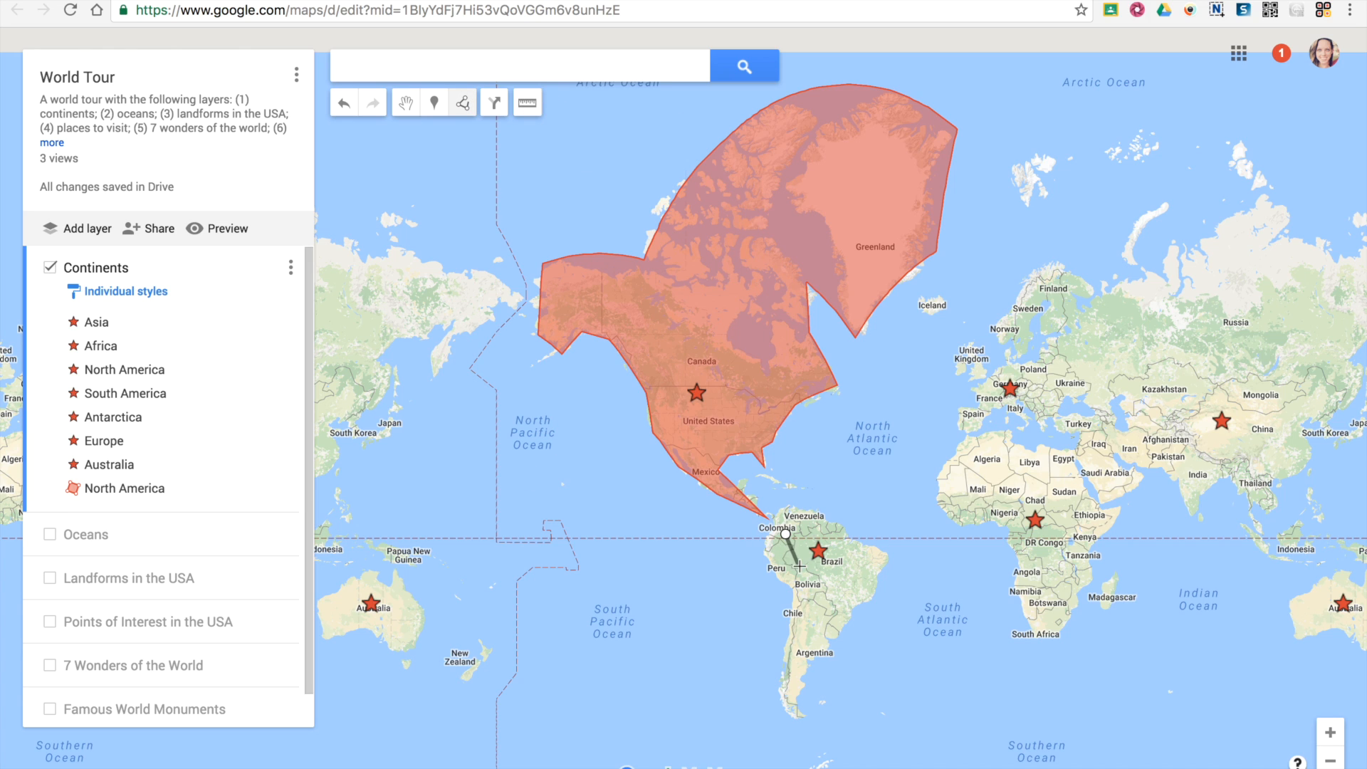
left_click(819, 595)
left_click(837, 614)
Style the South America line green and increase its width.
scroll(833, 613, "up", 2)
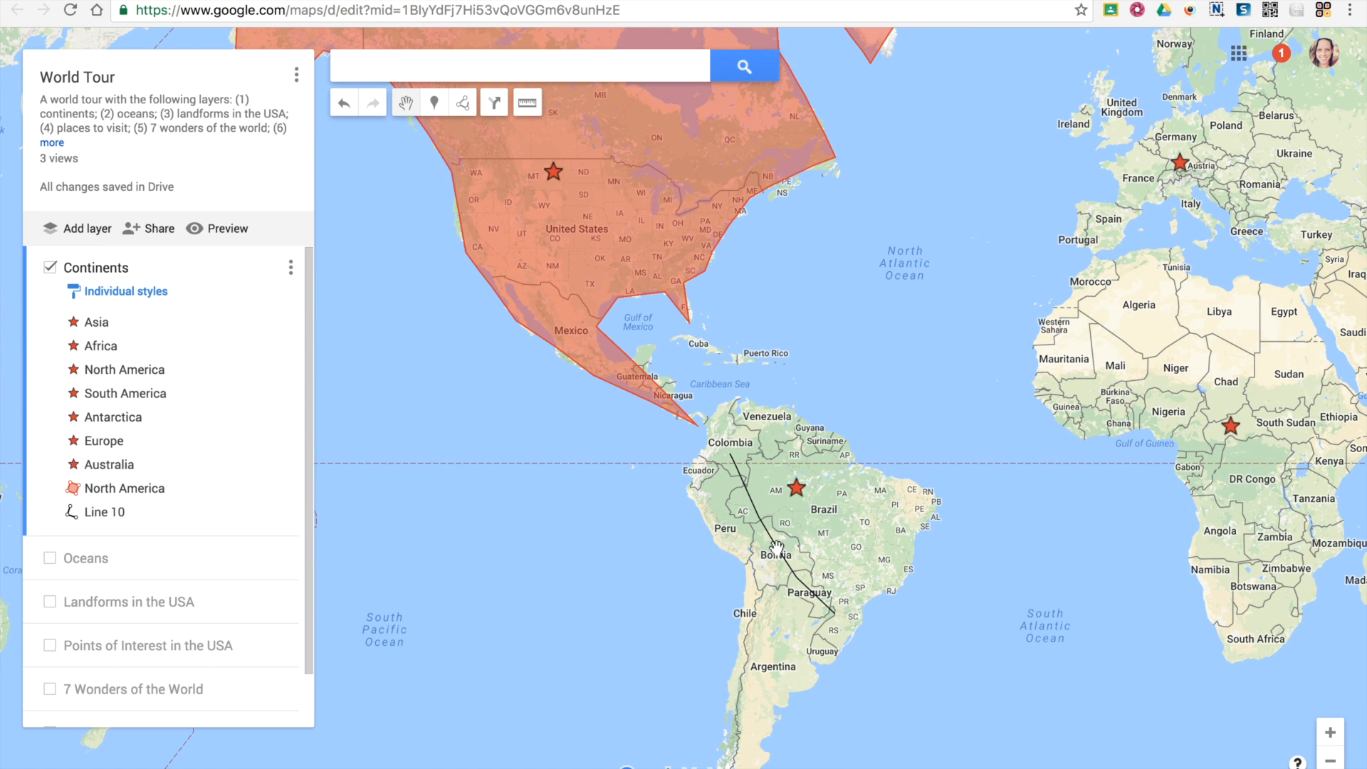
left_click(766, 529)
left_click(105, 512)
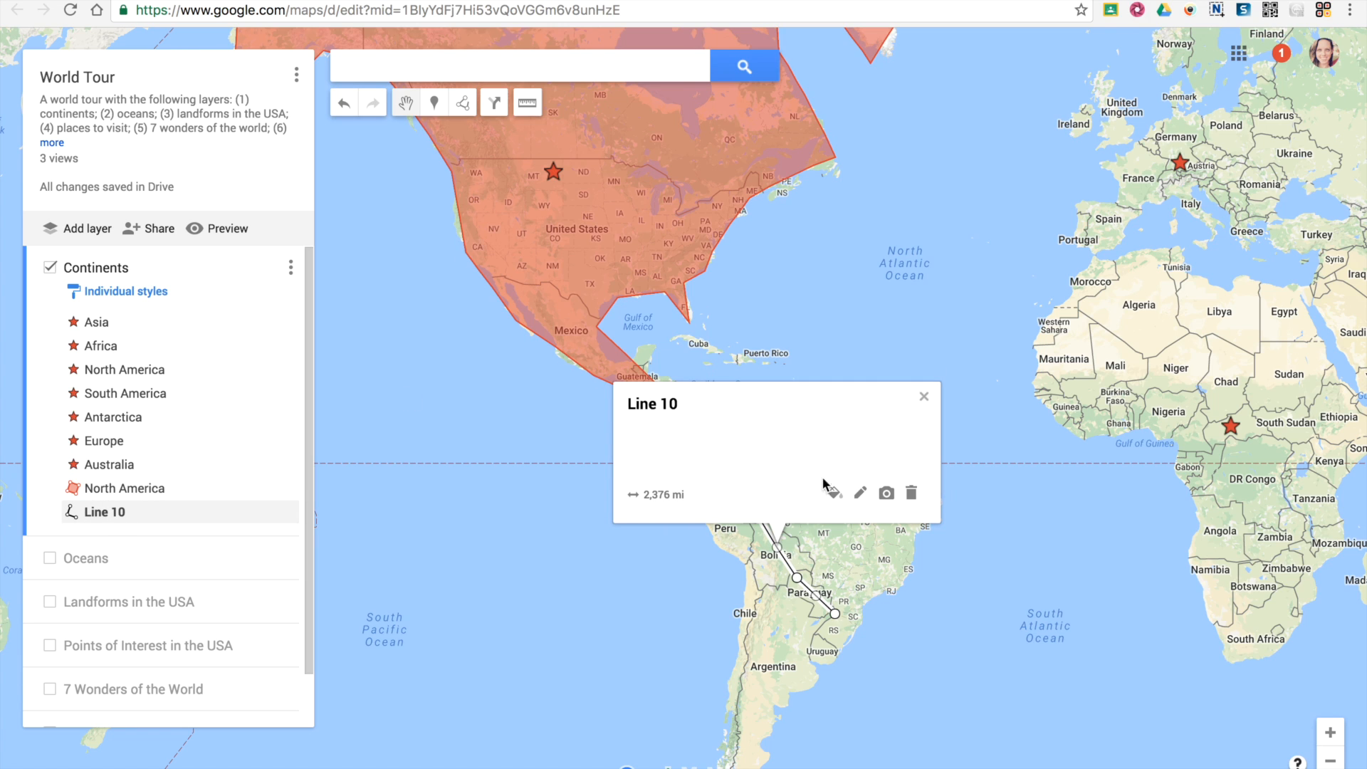
left_click(836, 494)
left_click(902, 498)
left_click_drag(877, 564, 937, 573)
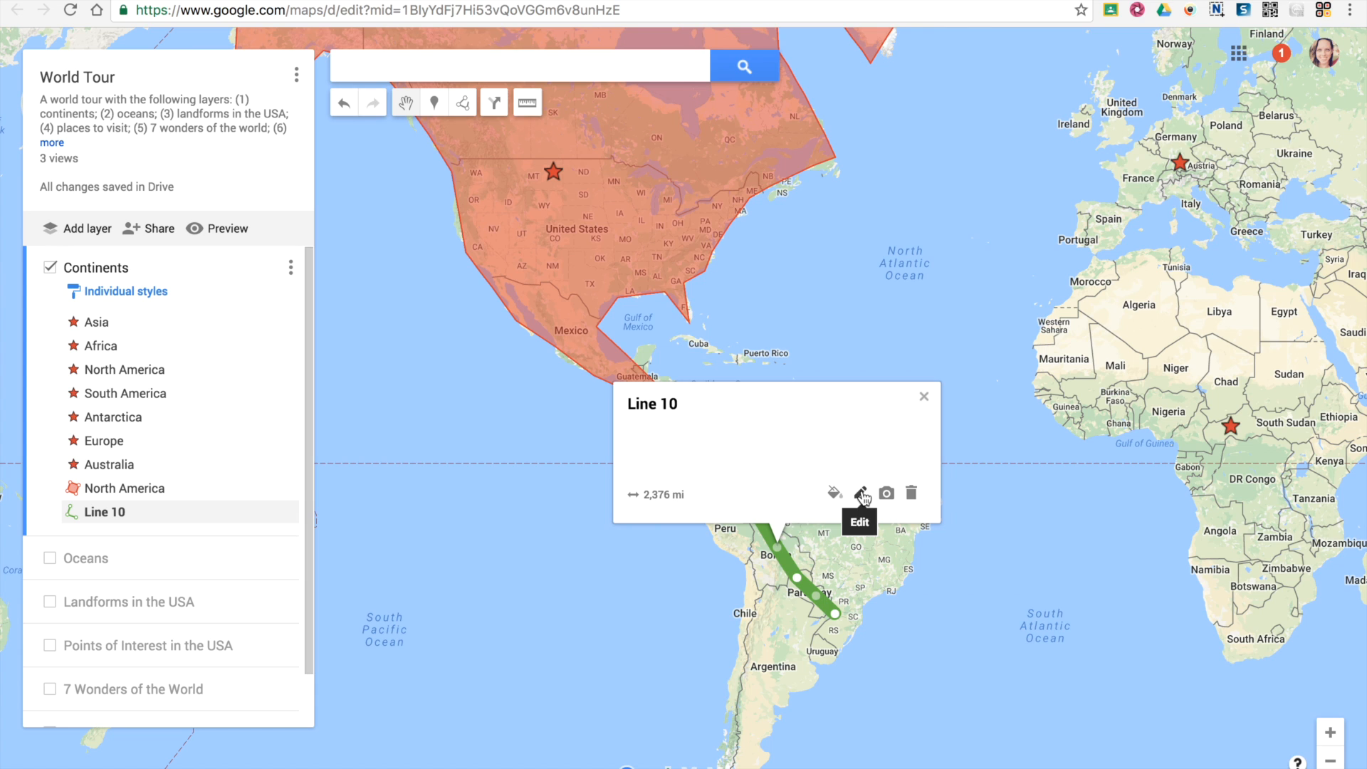
left_click(863, 494)
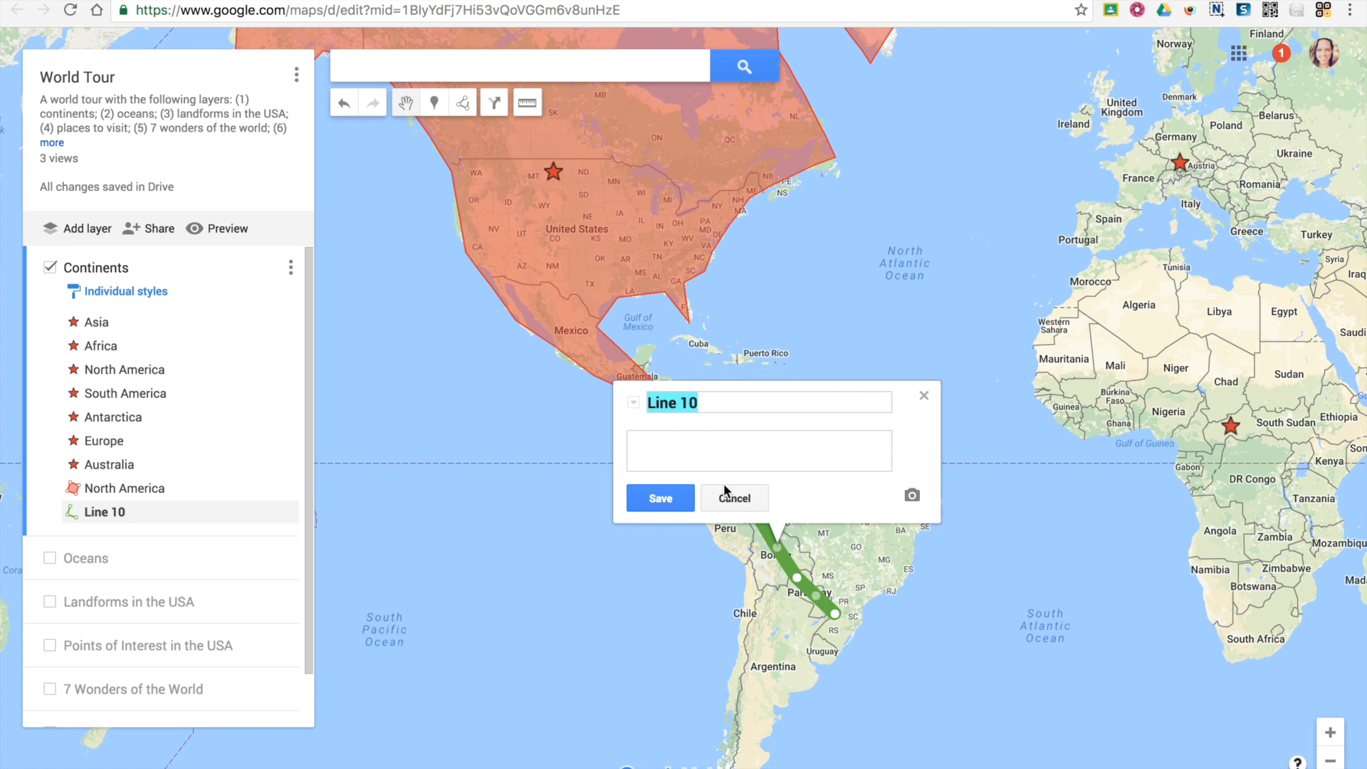
left_click(658, 498)
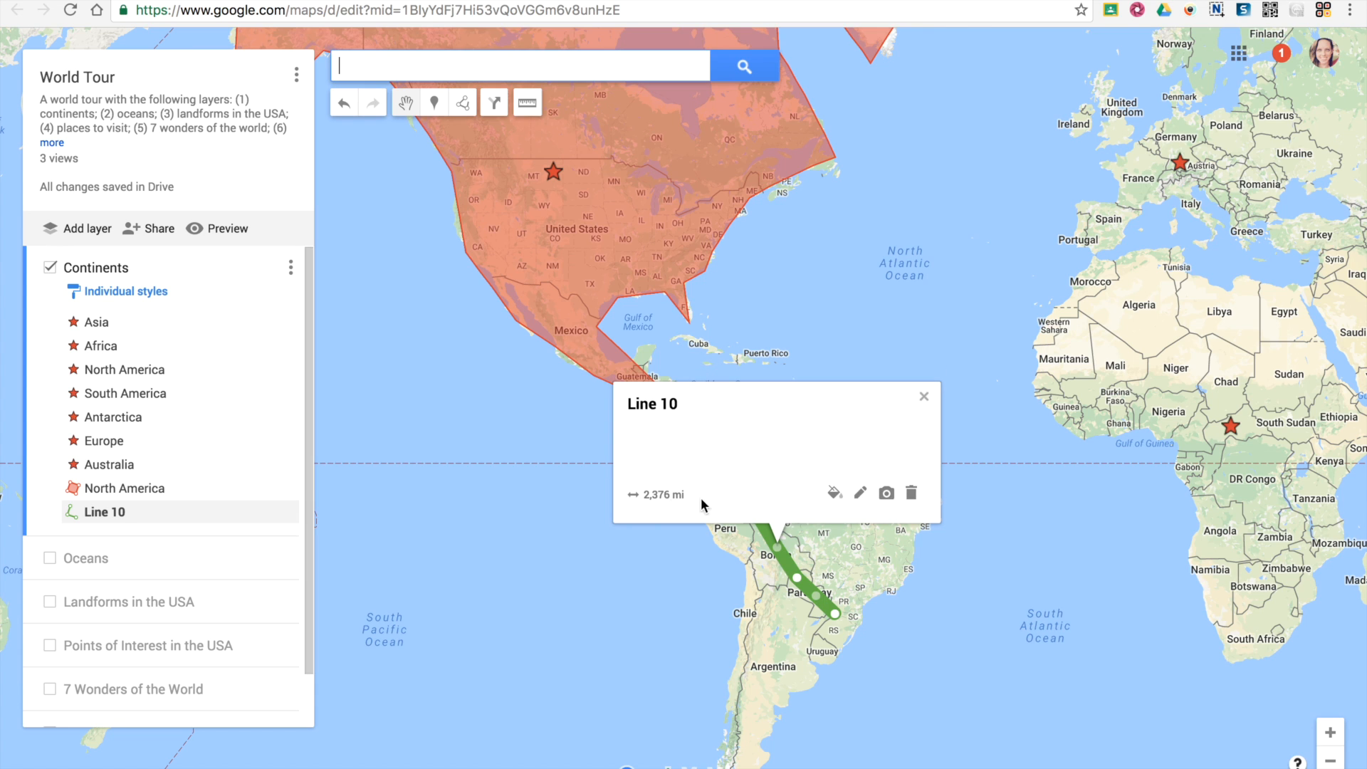
left_click(888, 498)
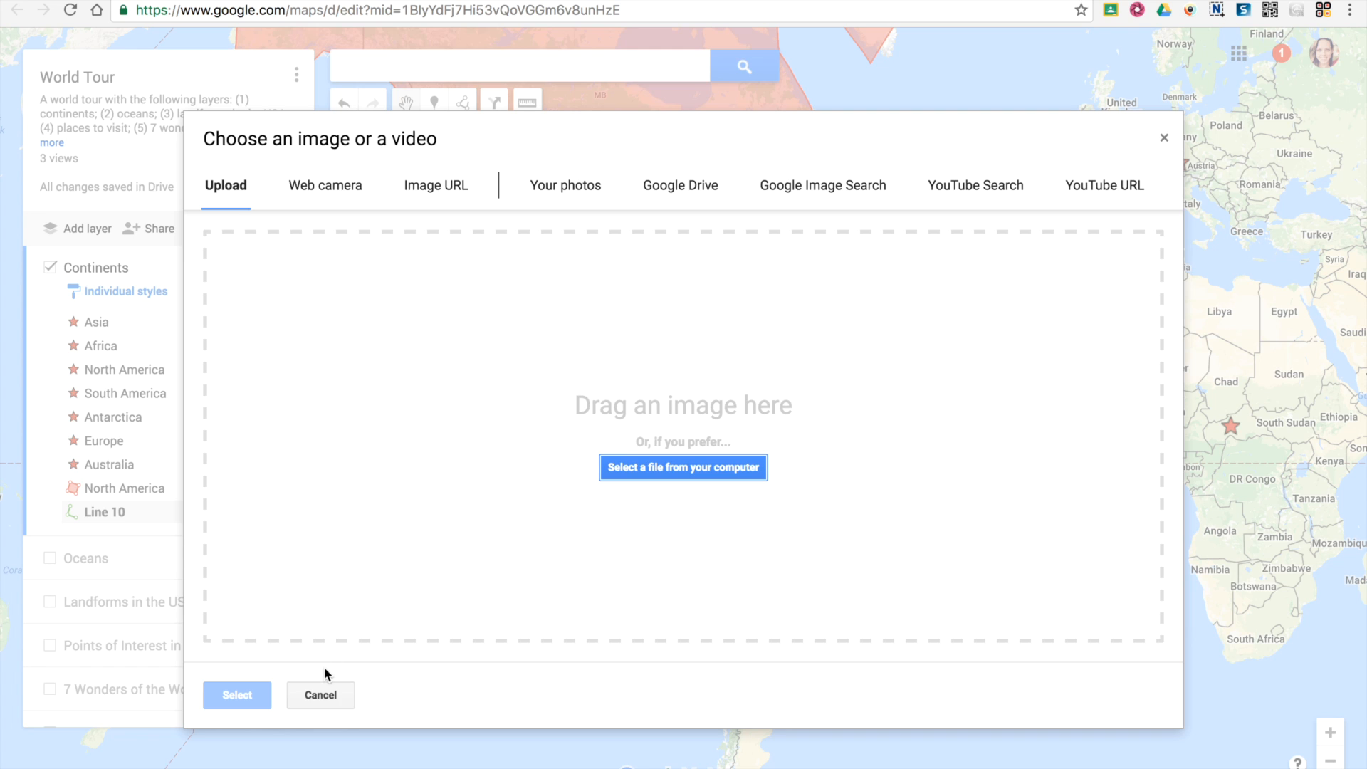
left_click(345, 698)
left_click(574, 573)
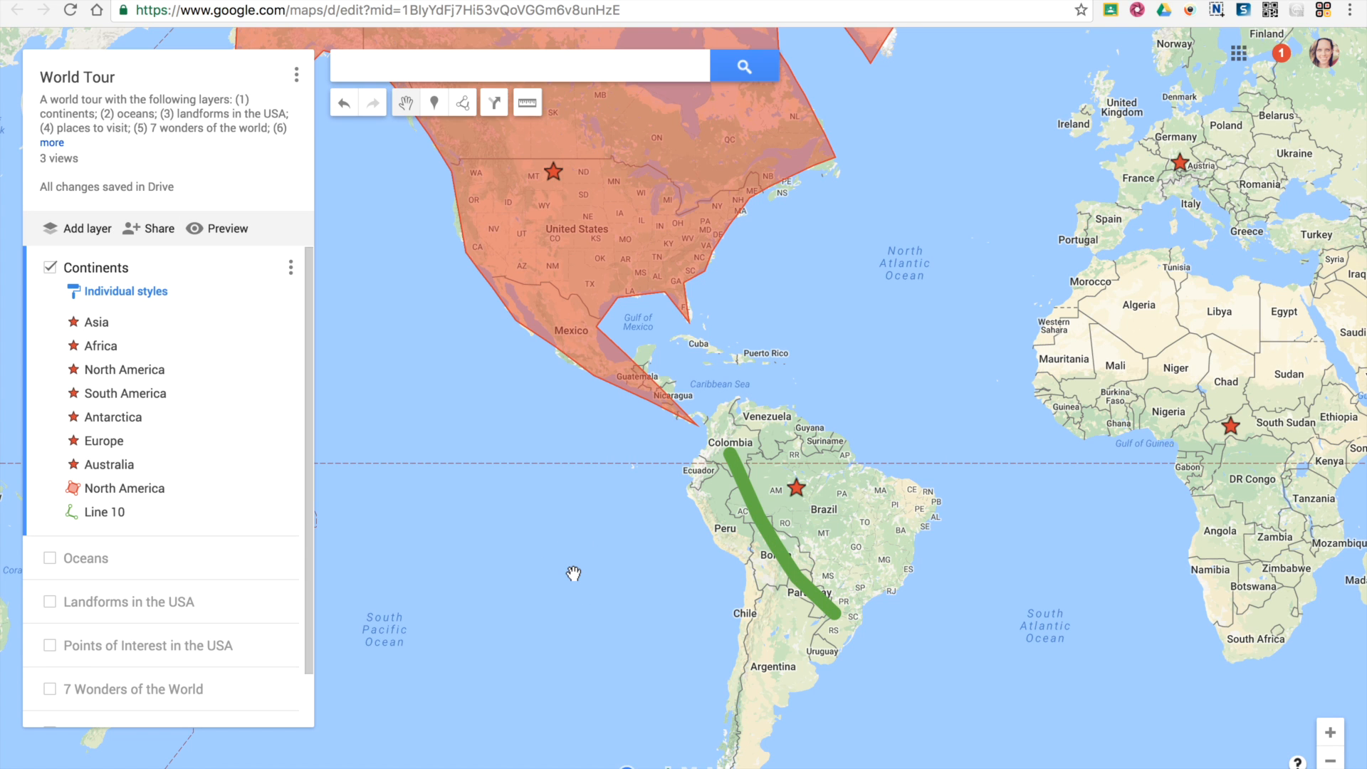